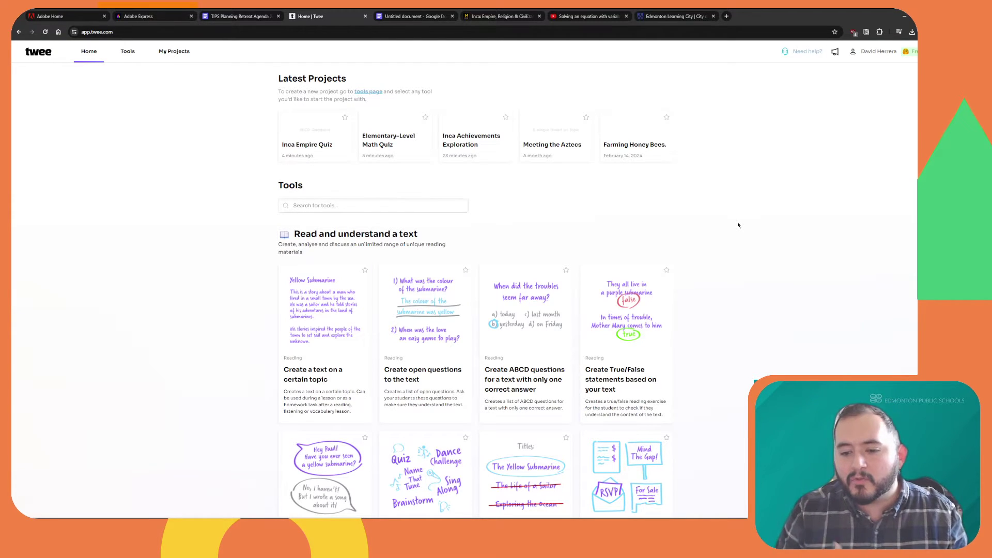
Step: Open Twee's Tools page listing every tool by category, starting with 'Read and understand a text'
scroll(738, 225, down, 5)
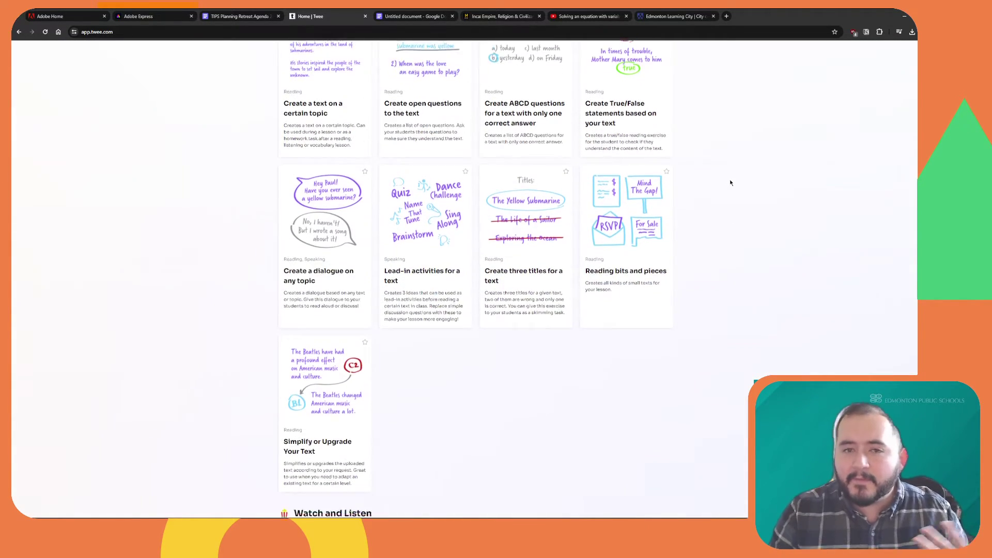
scroll(731, 183, up, 1)
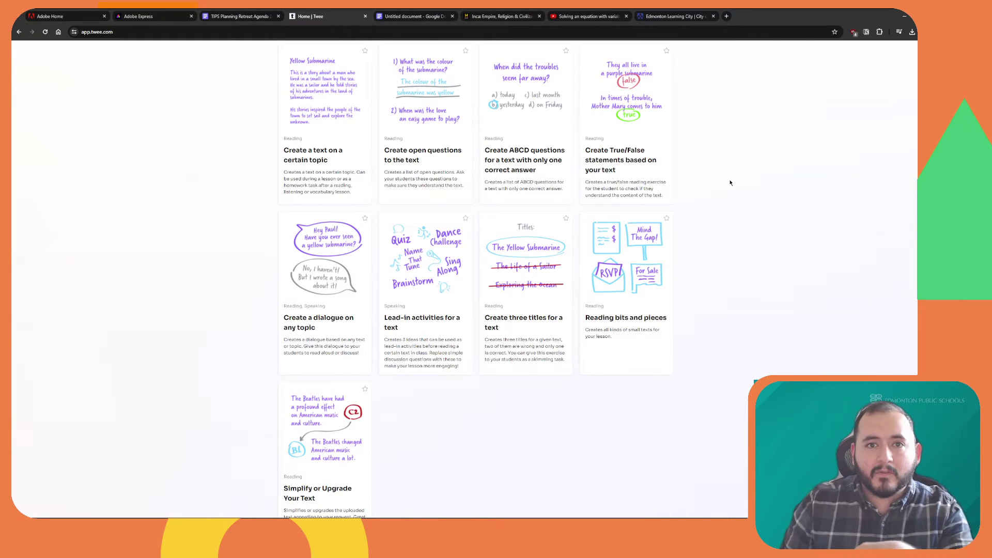
scroll(730, 183, up, 4)
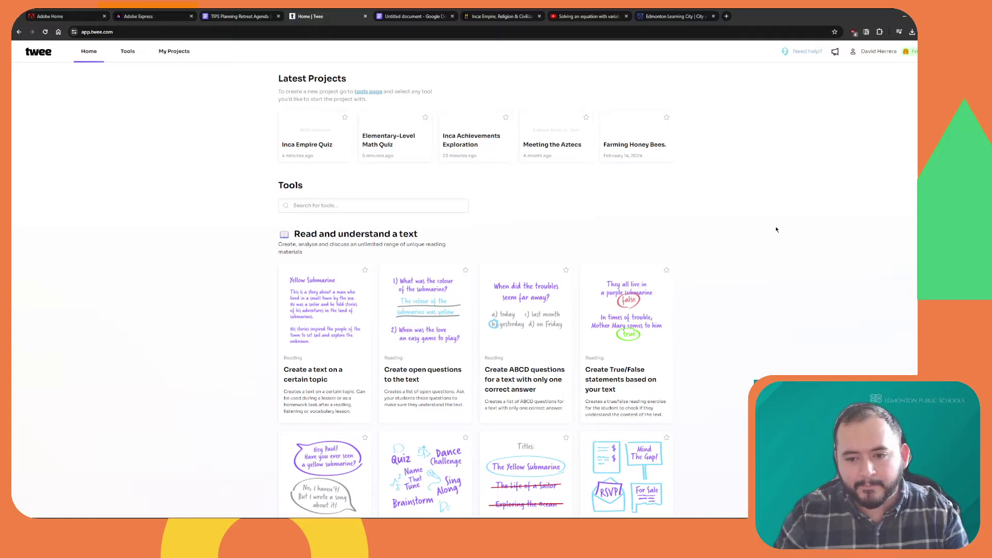
scroll(778, 228, down, 5)
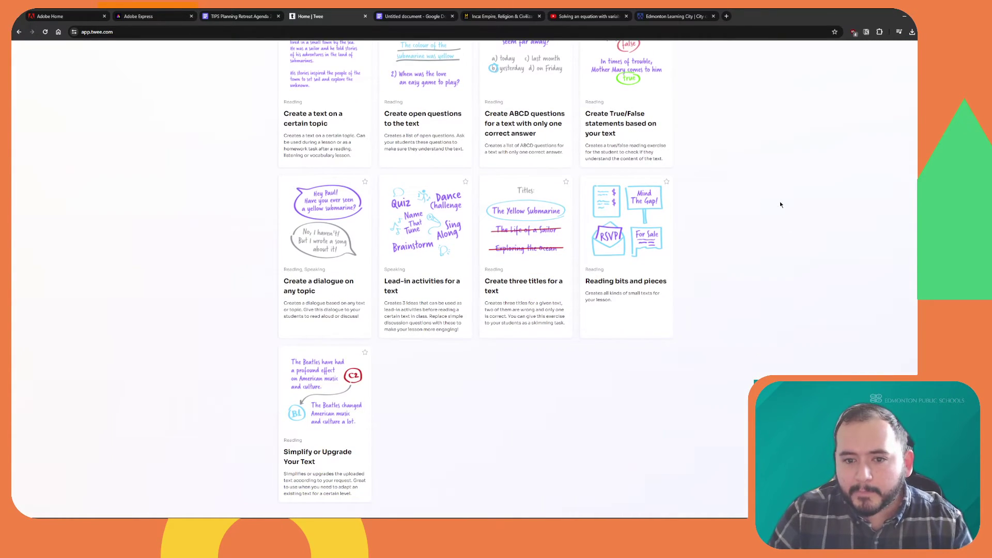
scroll(778, 233, up, 4)
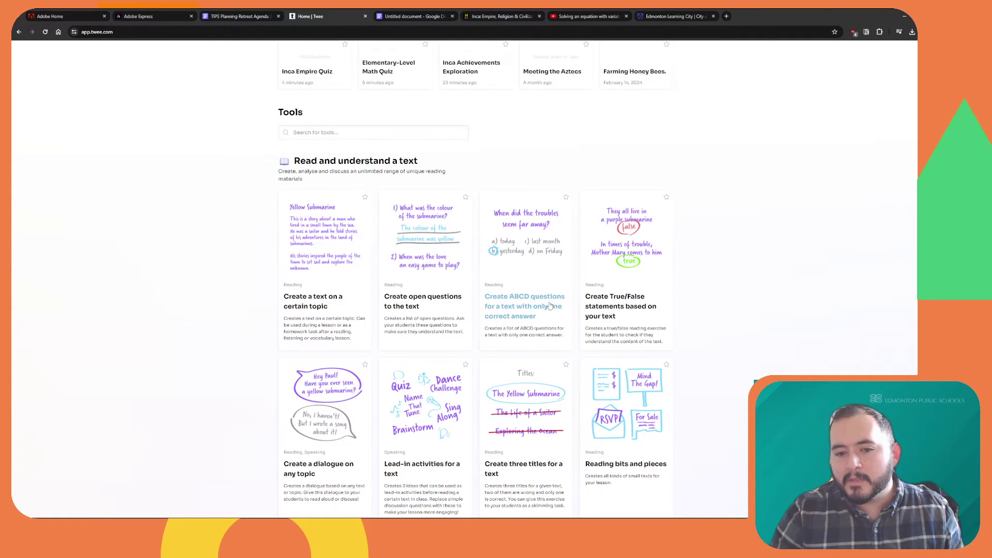
scroll(532, 220, up, 2)
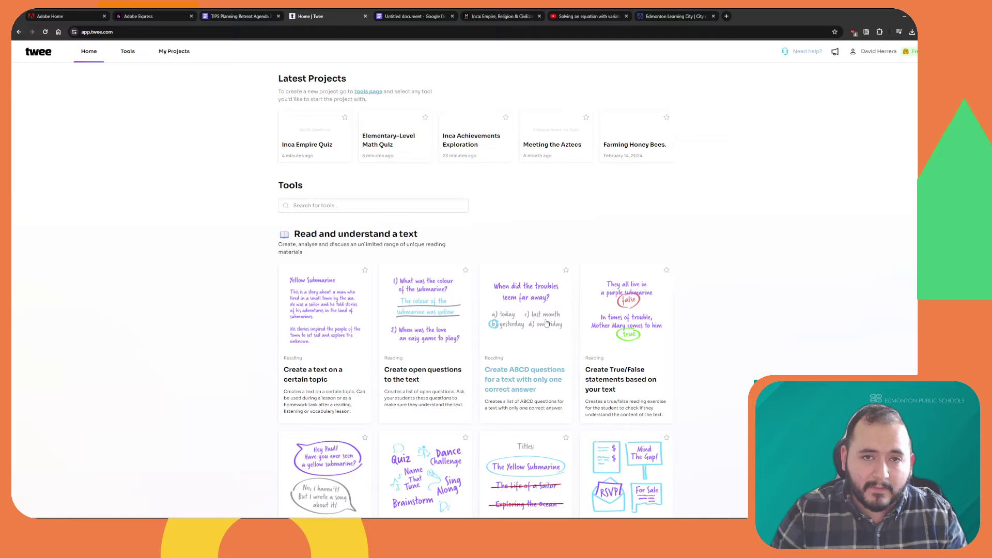
click(127, 51)
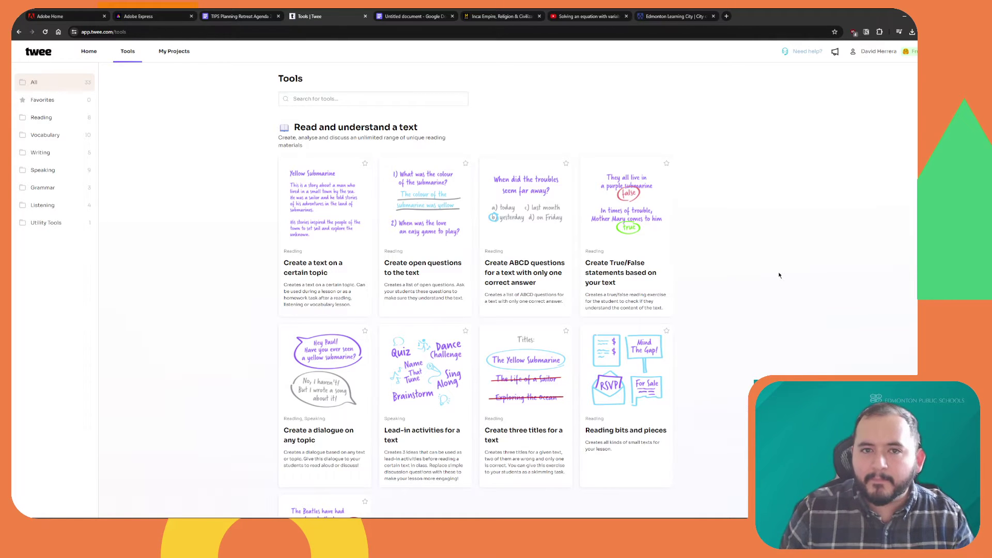
scroll(713, 210, down, 1)
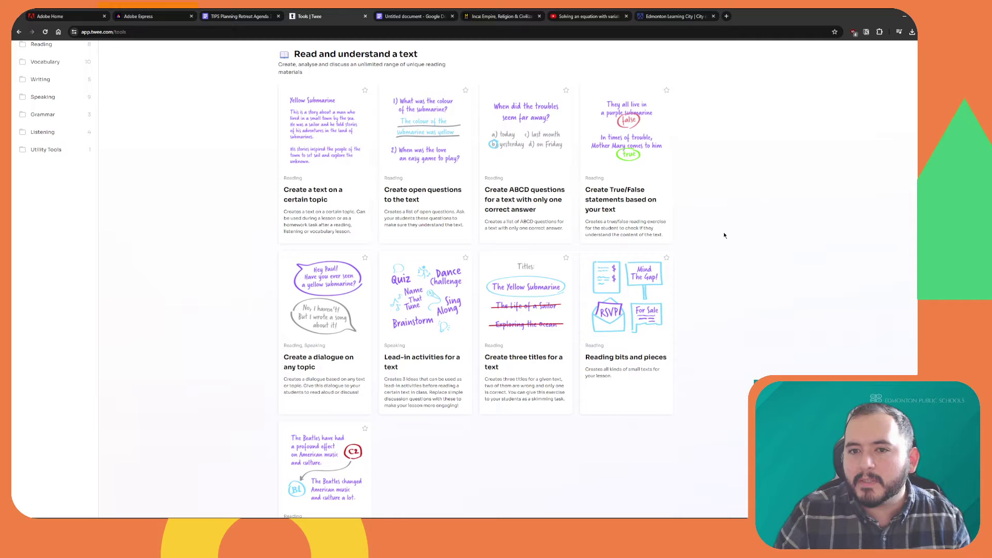
Step: Start a 'Create ABCD questions' project and copy the selected Inca article text from history.com
click(541, 147)
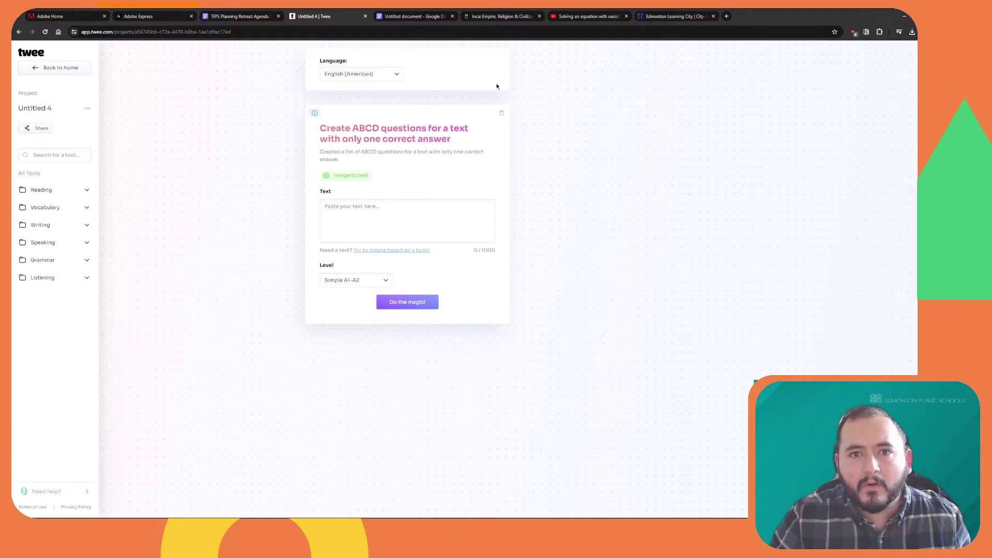
click(509, 17)
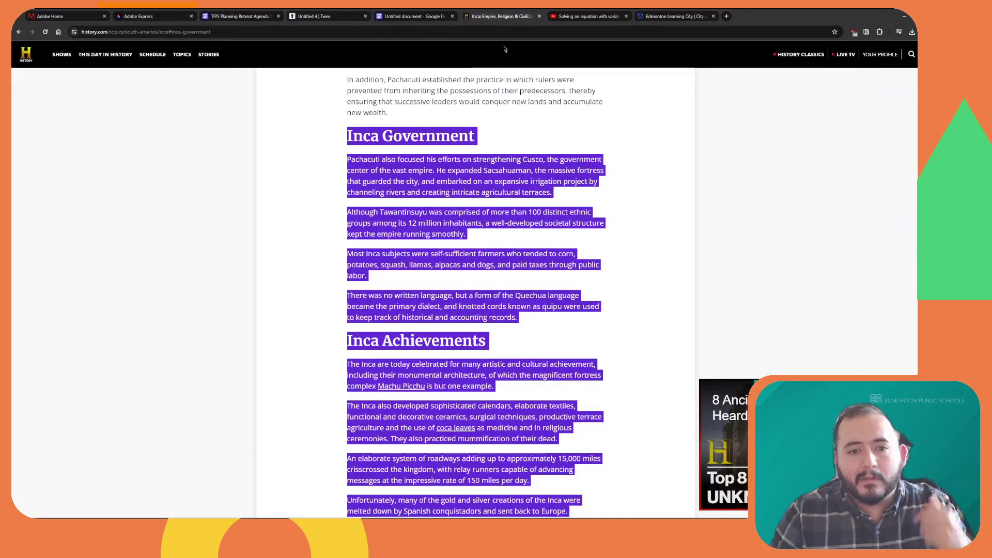
right_click(453, 175)
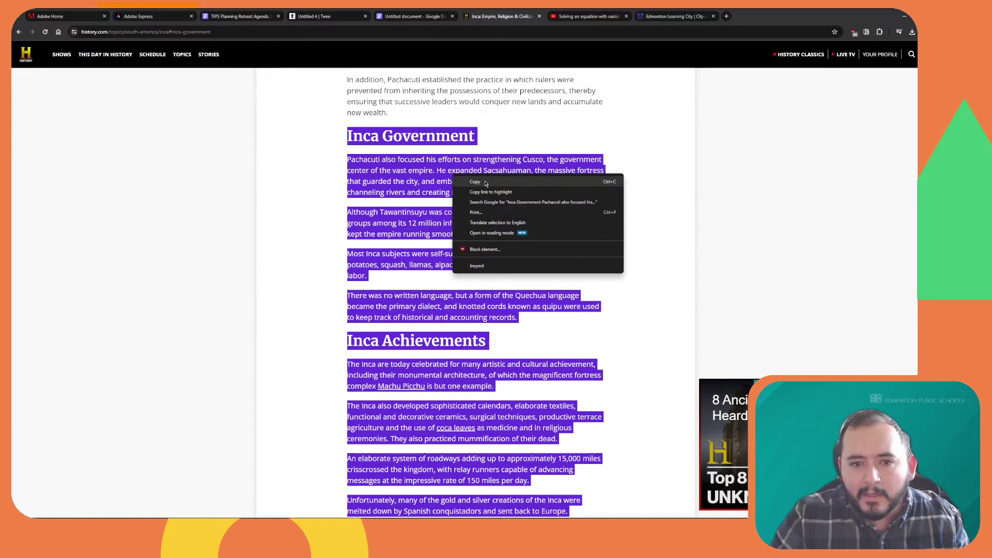
click(485, 182)
Step: Paste the Inca history article into the Text box and check the level options, keeping Simple A1-A2
click(325, 16)
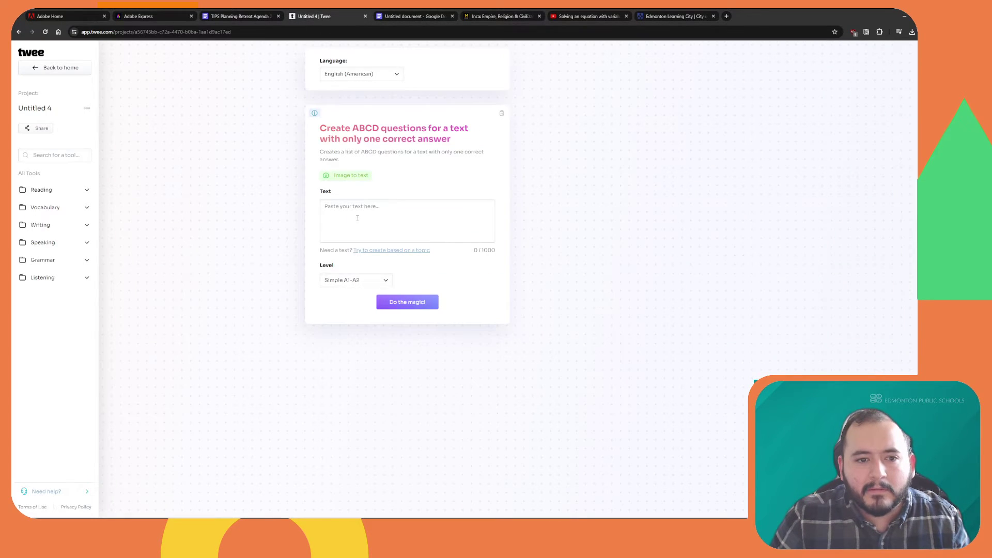
click(379, 210)
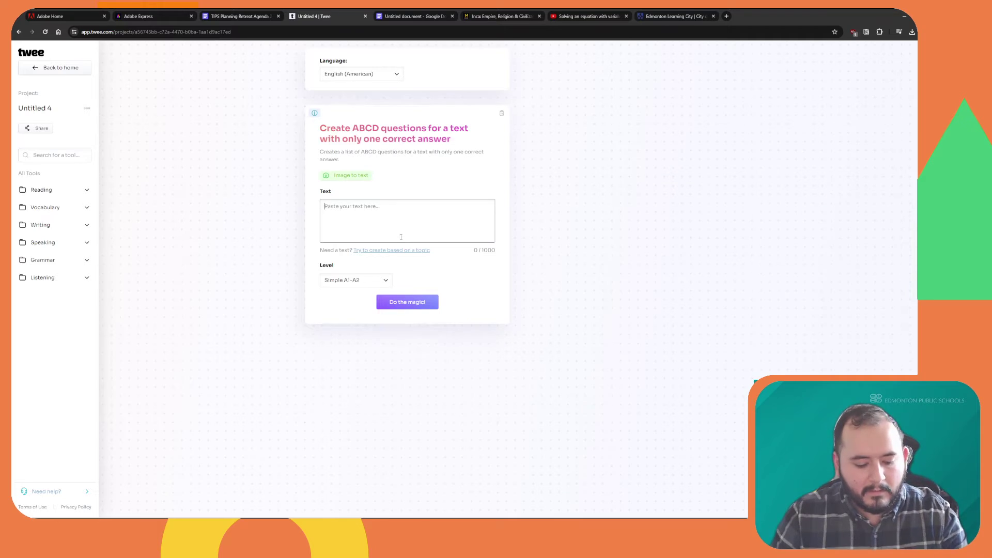
key(ctrl+v)
scroll(446, 264, down, 3)
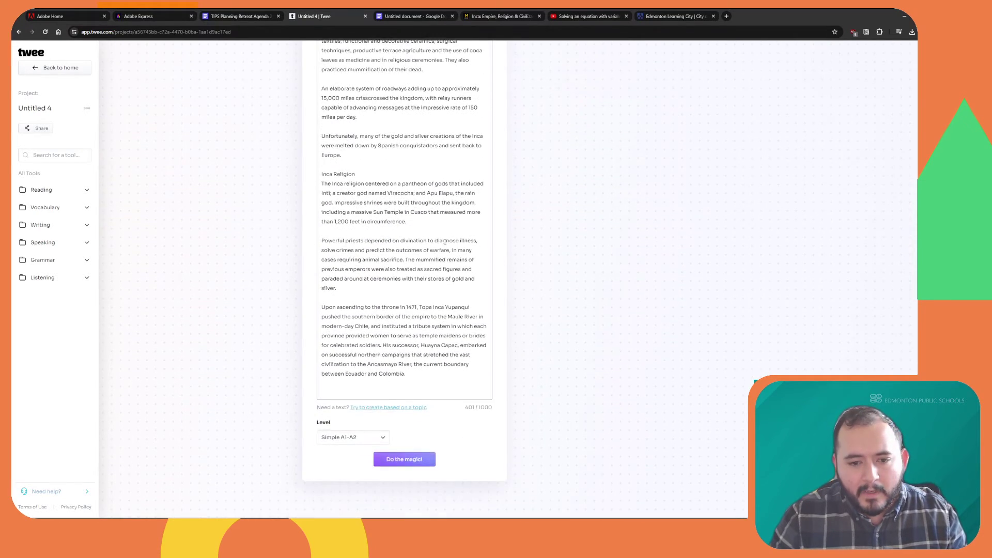
scroll(450, 248, up, 8)
scroll(451, 241, down, 8)
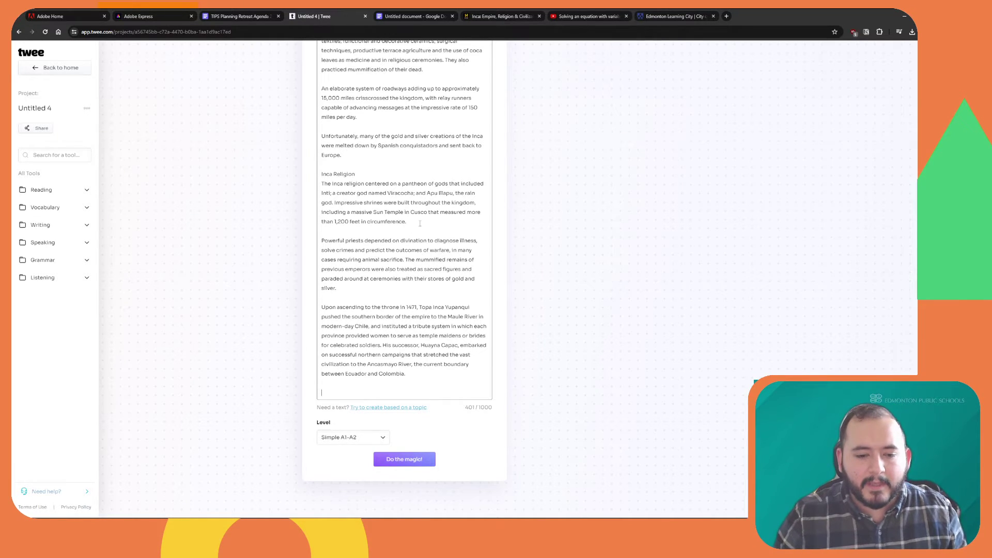
click(365, 442)
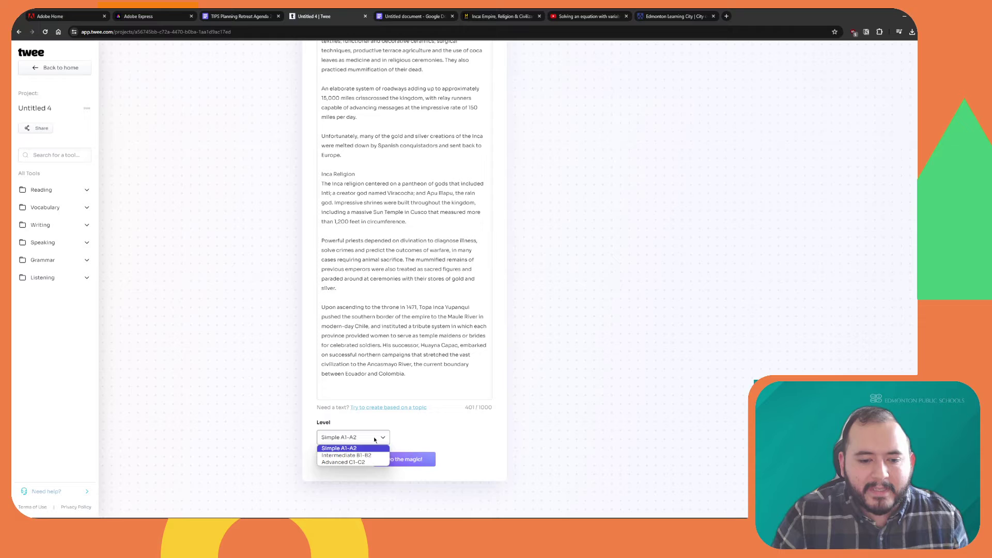
click(414, 431)
click(377, 435)
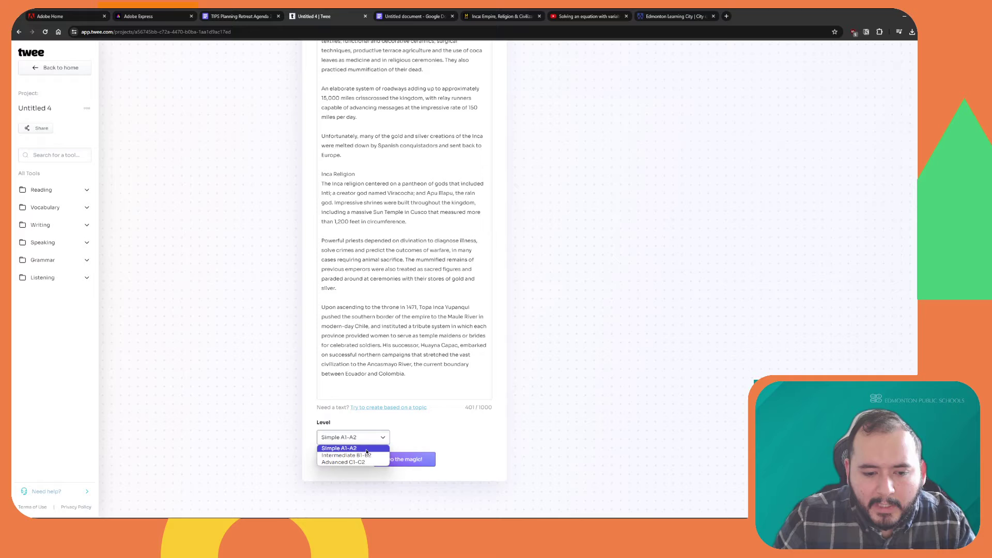
Step: Generate 'Pick the Right Answer!', five Inca Empire ABCD questions at Simple A1-A2, and review them
click(360, 449)
click(414, 465)
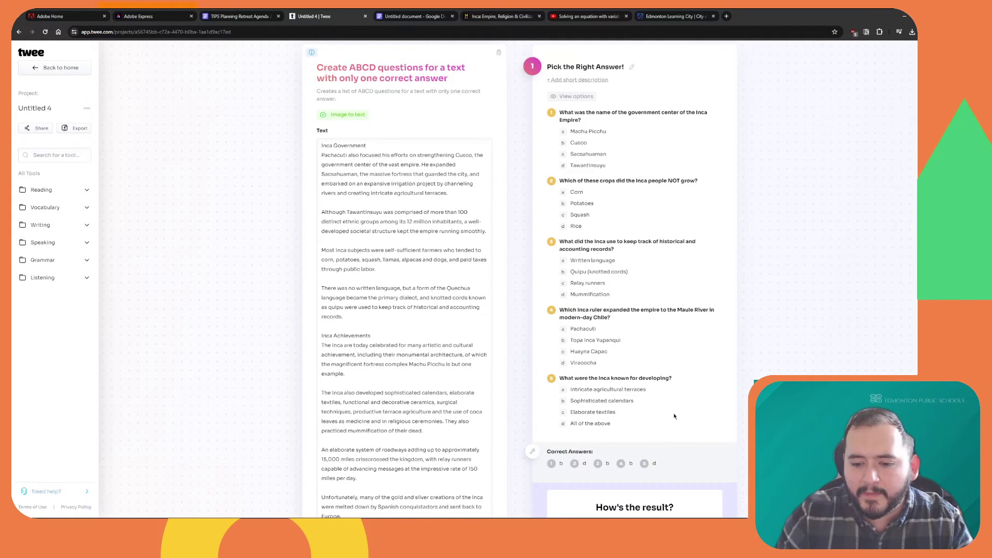
scroll(666, 393, down, 2)
scroll(644, 357, up, 3)
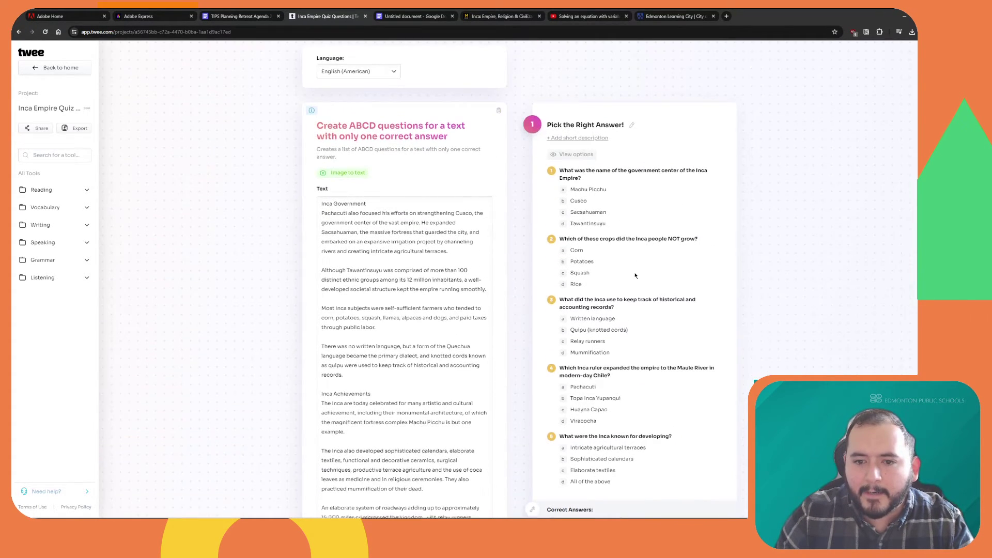
scroll(636, 275, down, 3)
scroll(637, 264, up, 1)
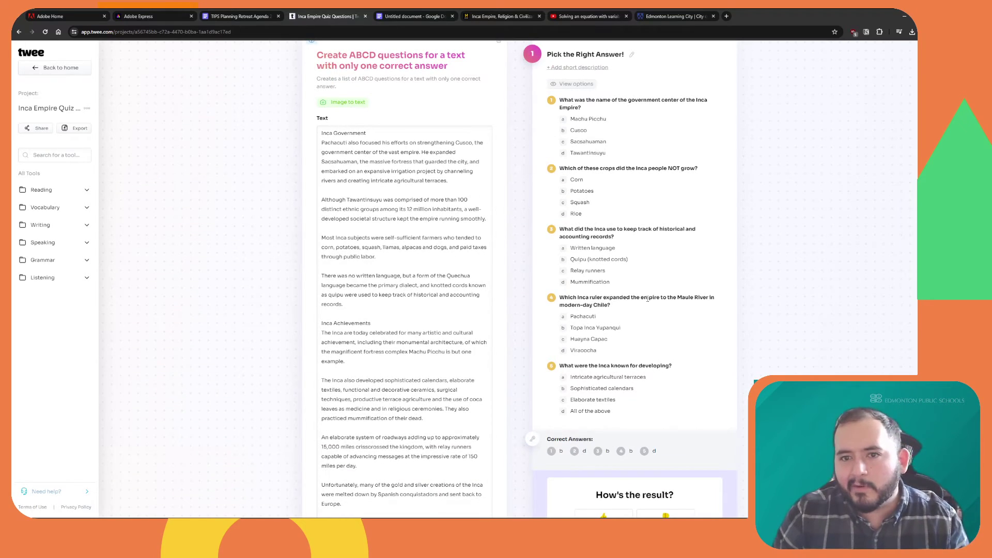
scroll(647, 299, down, 5)
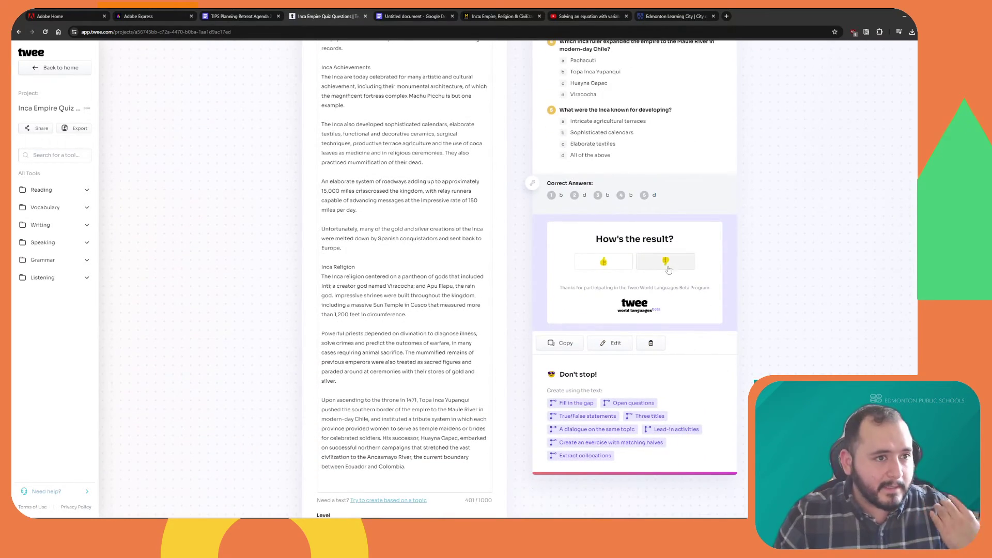
scroll(644, 293, up, 6)
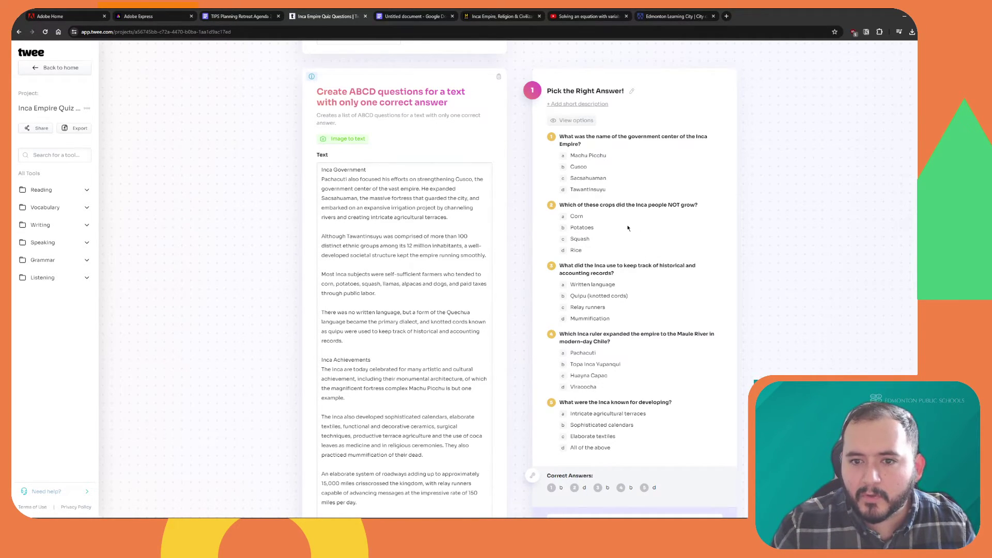
scroll(615, 176, down, 4)
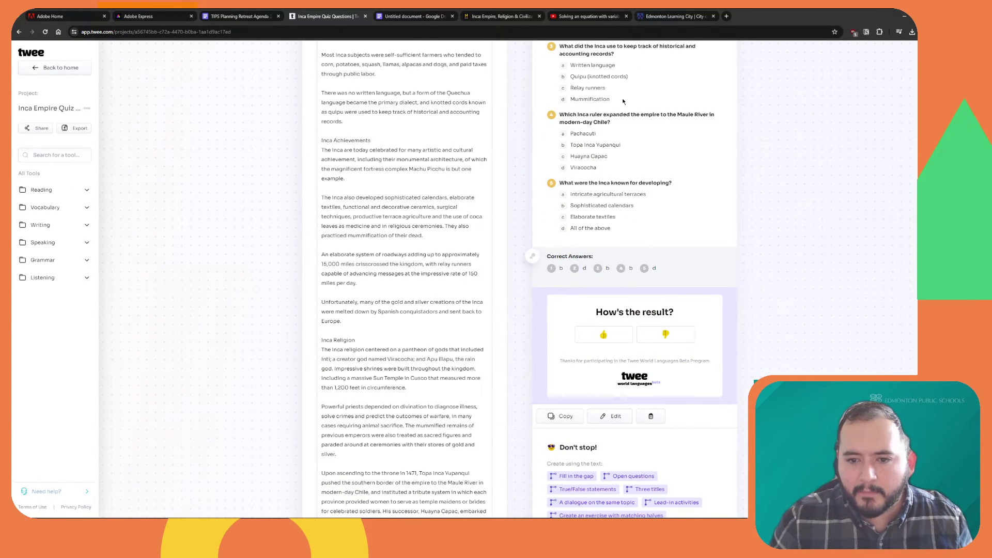
scroll(624, 253, down, 2)
scroll(624, 253, down, 1)
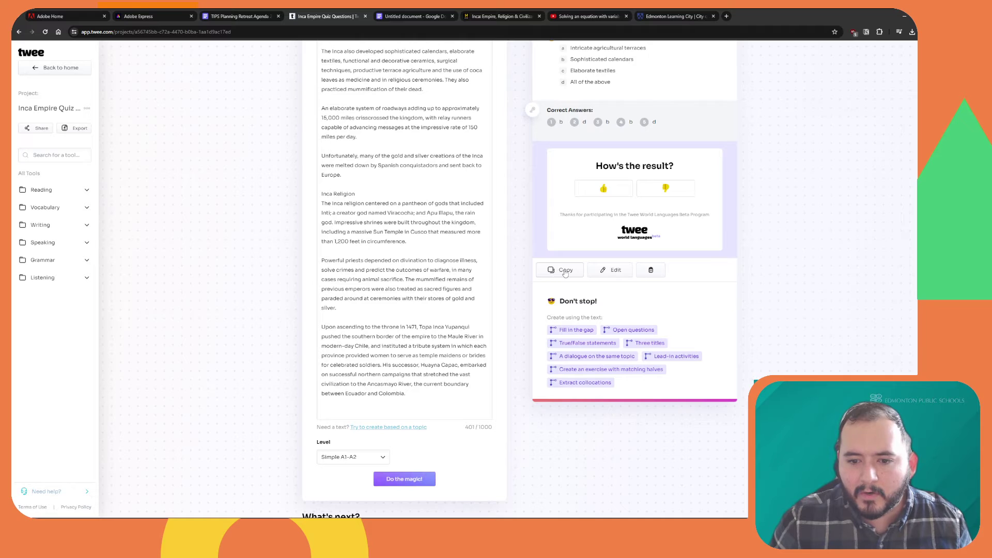
Step: Copy the generated Inca quiz and paste it into the untitled Google Docs document
click(566, 271)
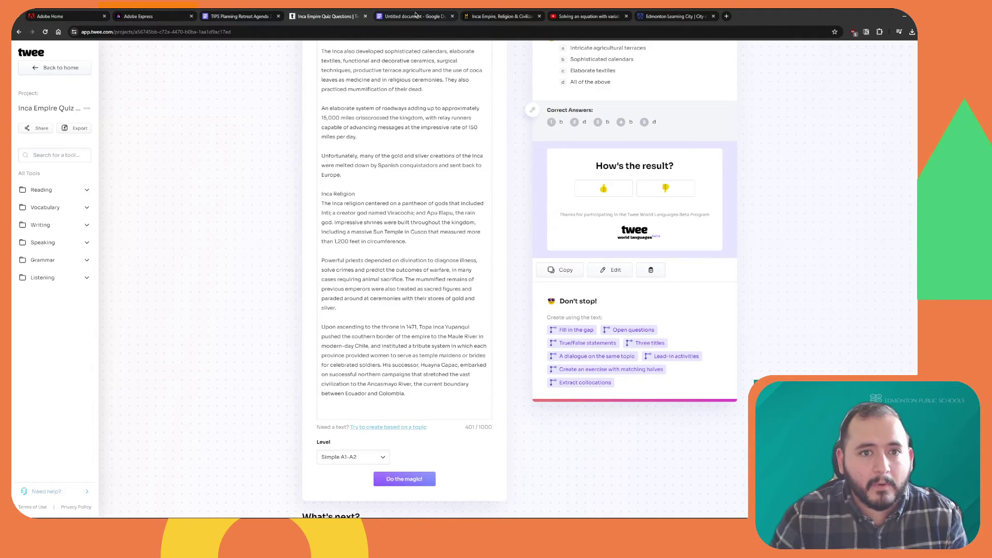
click(417, 16)
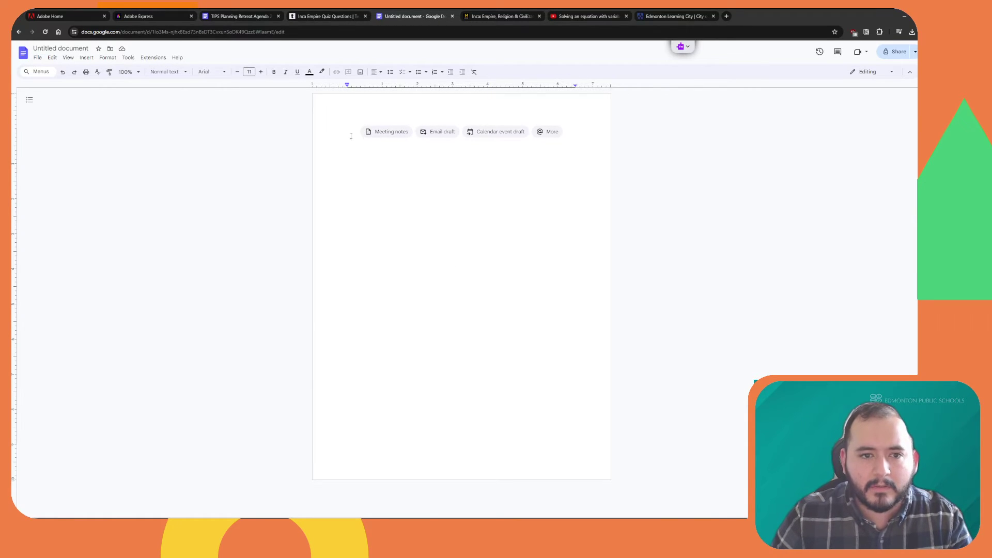
right_click(351, 136)
click(398, 167)
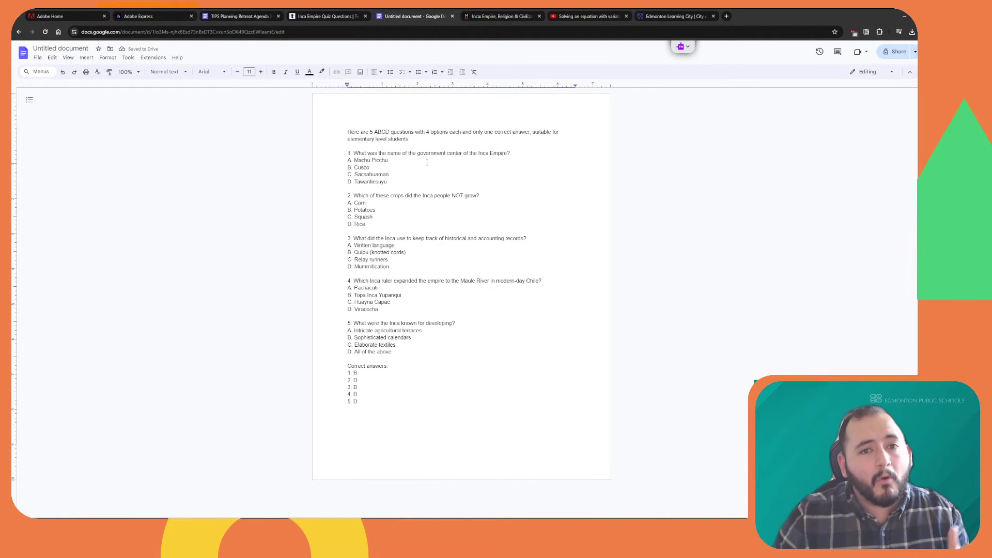
Step: Return to the Inca quiz project in Twee and scroll down to the 'What's next?' suggestions
click(334, 17)
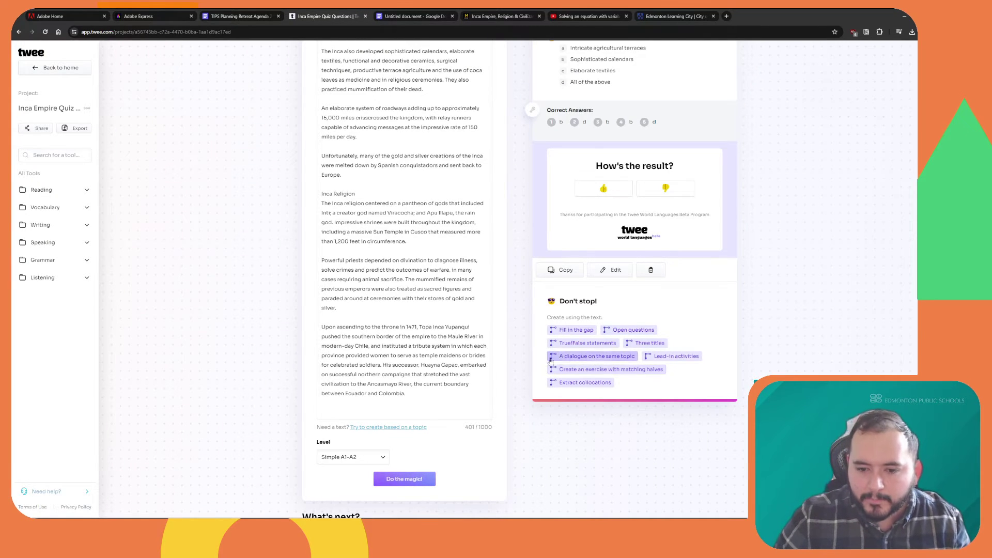
scroll(434, 315, down, 2)
scroll(434, 310, down, 1)
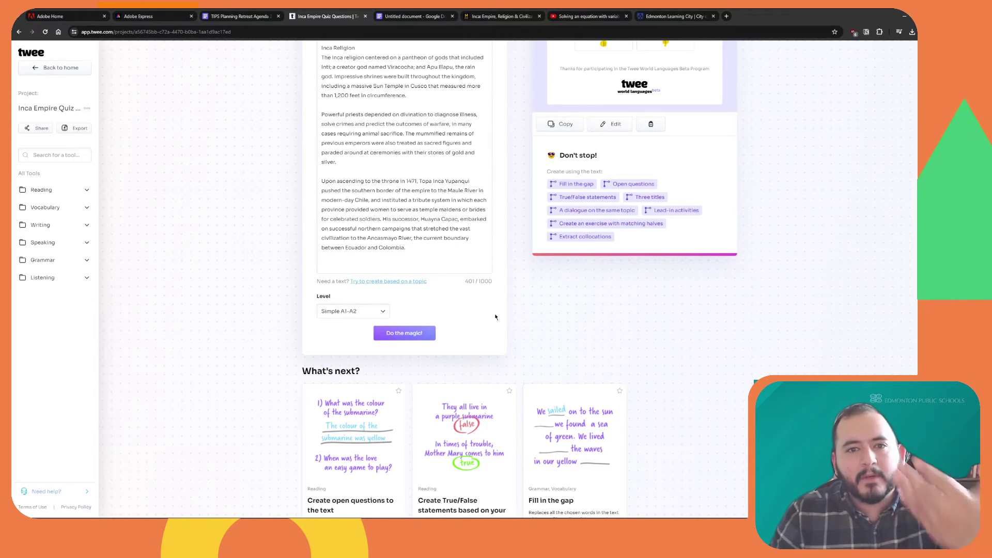
scroll(491, 308, down, 1)
scroll(492, 309, down, 1)
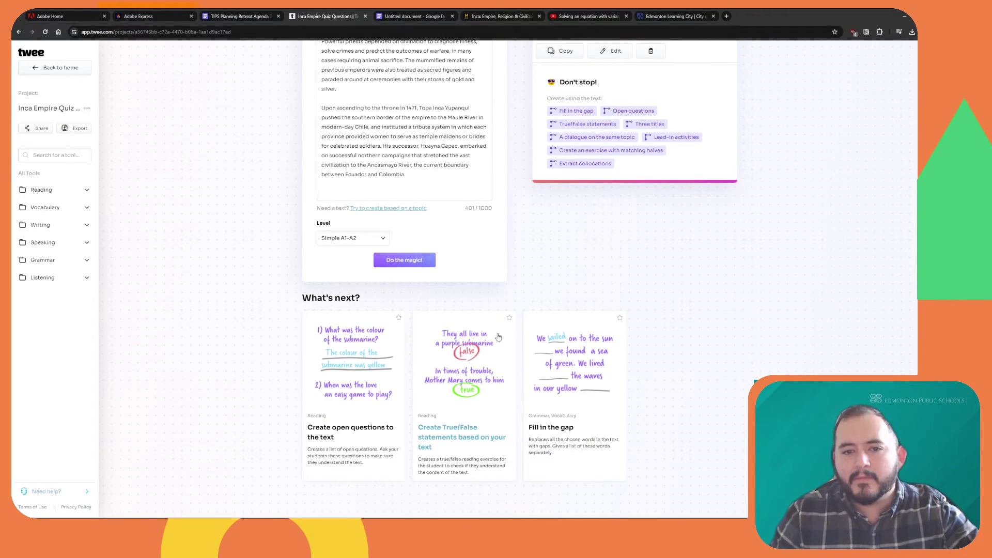
Step: Open Fill in the gap and load the Inca article text into it
click(569, 375)
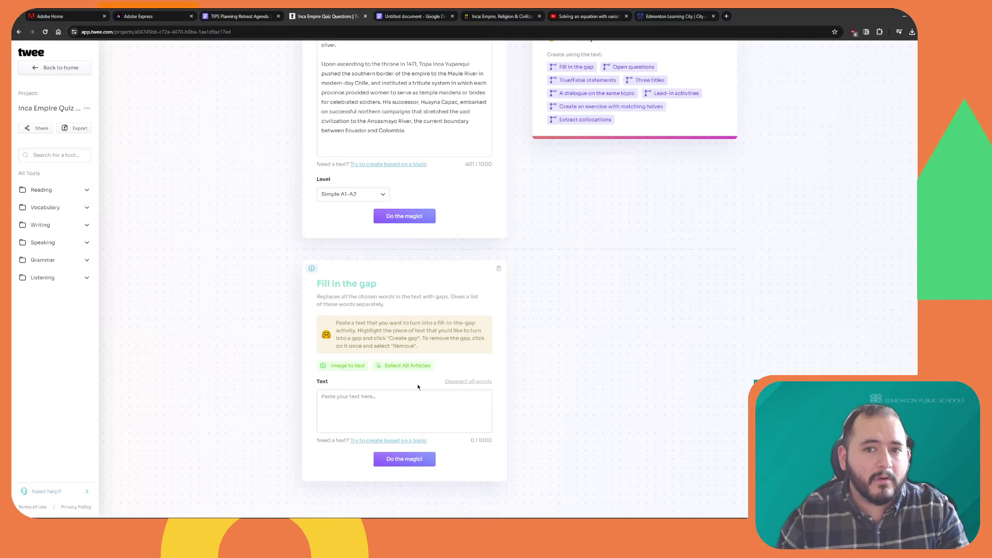
scroll(419, 388, up, 4)
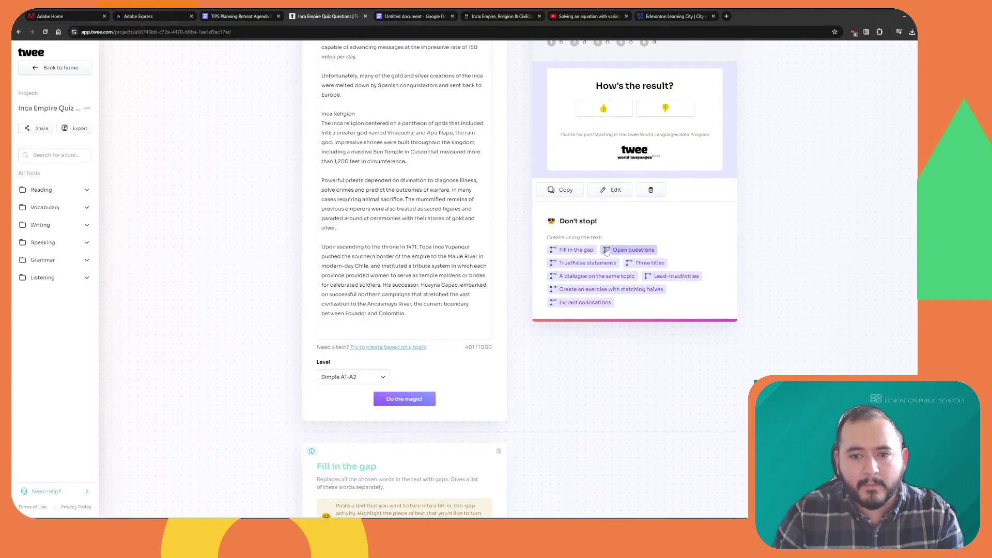
click(573, 251)
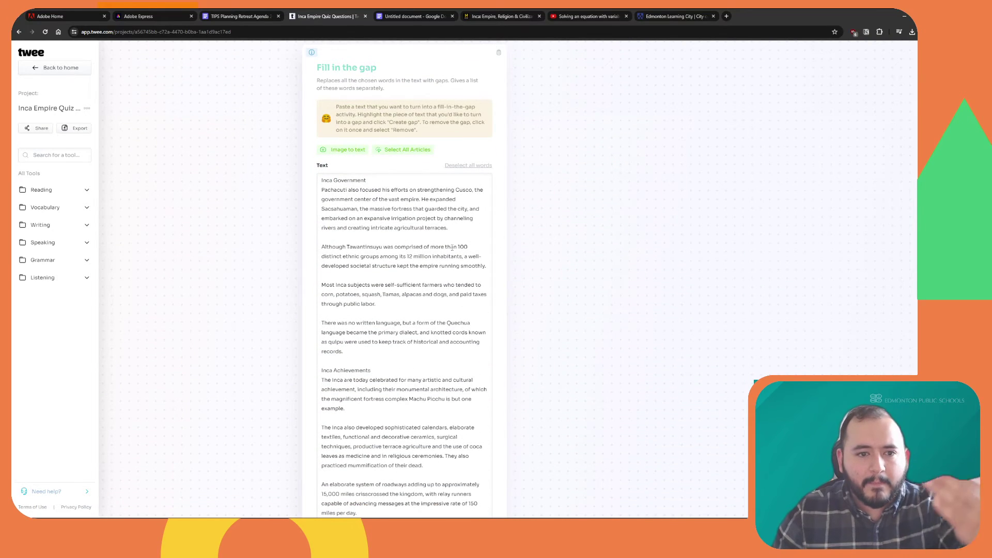
Step: Turn the words 'focused' and 'comprised' in the Inca text into gaps
scroll(452, 248, down, 7)
click(403, 462)
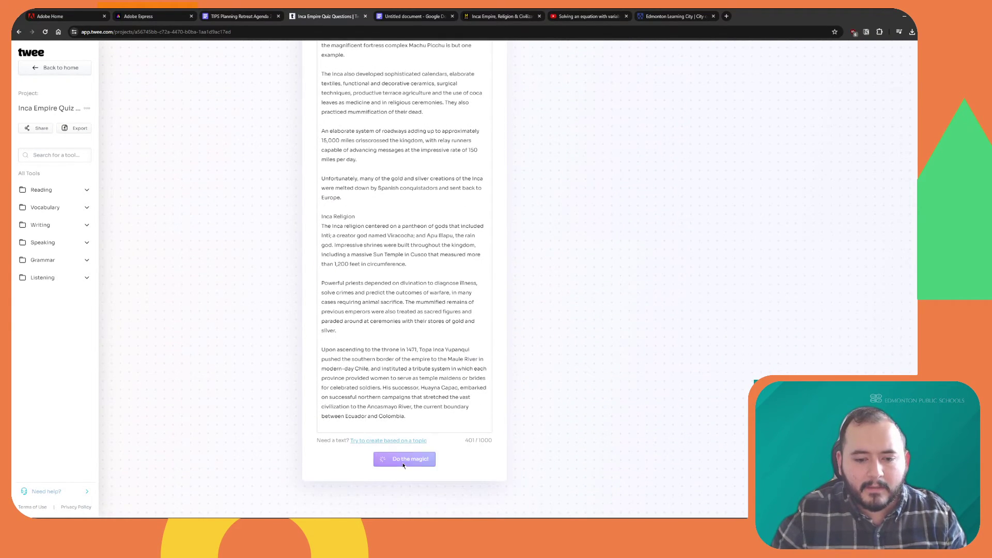
scroll(415, 425, up, 14)
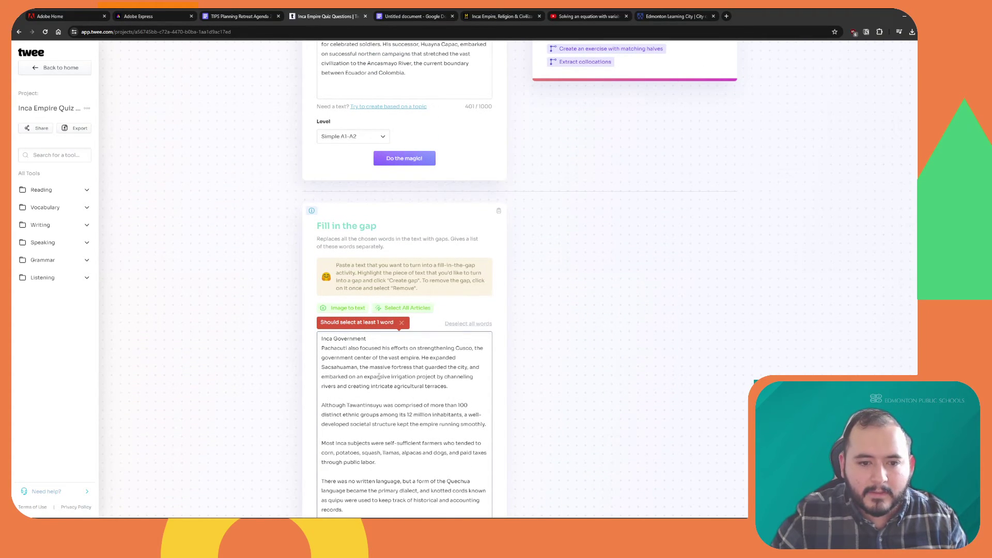
double_click(371, 349)
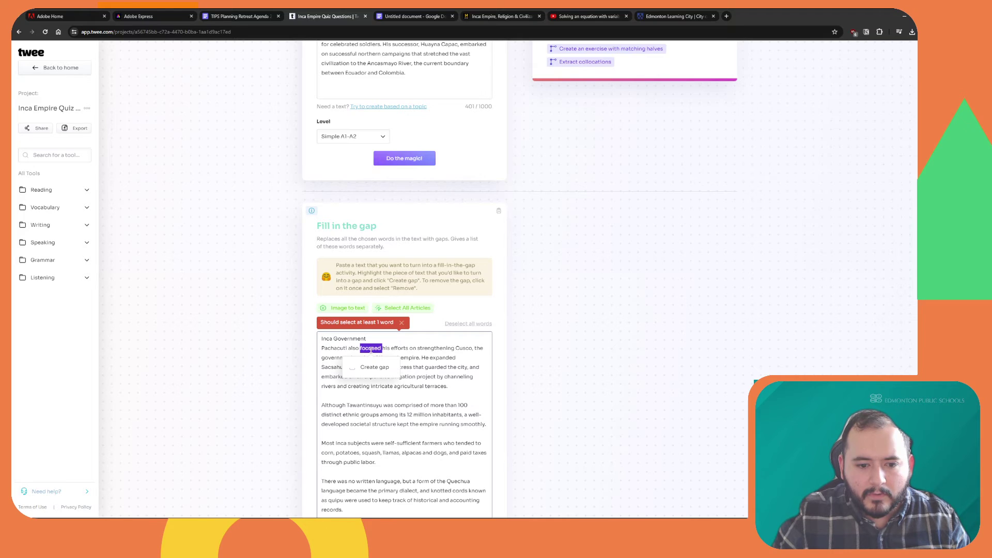
click(369, 369)
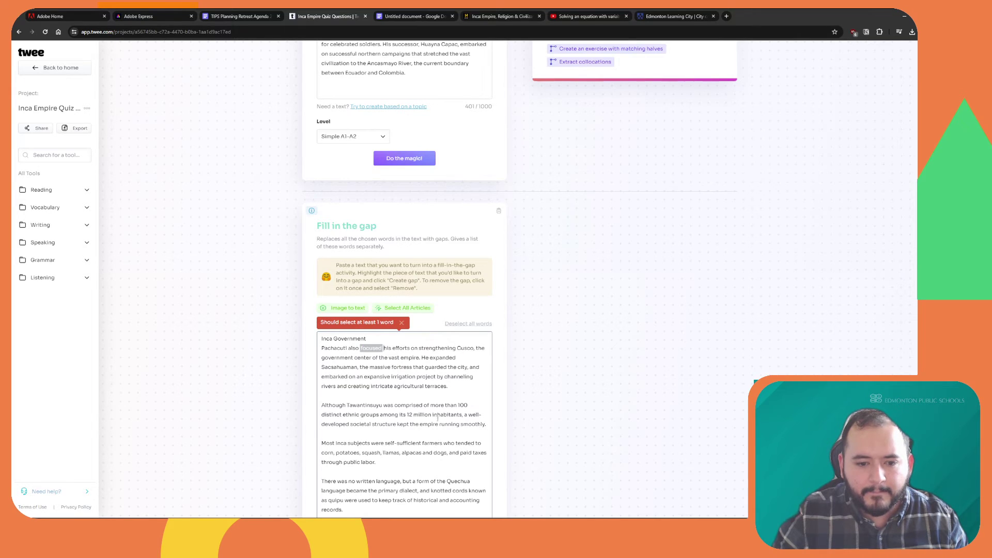
double_click(409, 406)
click(401, 425)
Step: Turn 'celebrated', 'agriculture' and 'Viracocha' into gaps as well
scroll(401, 421, down, 4)
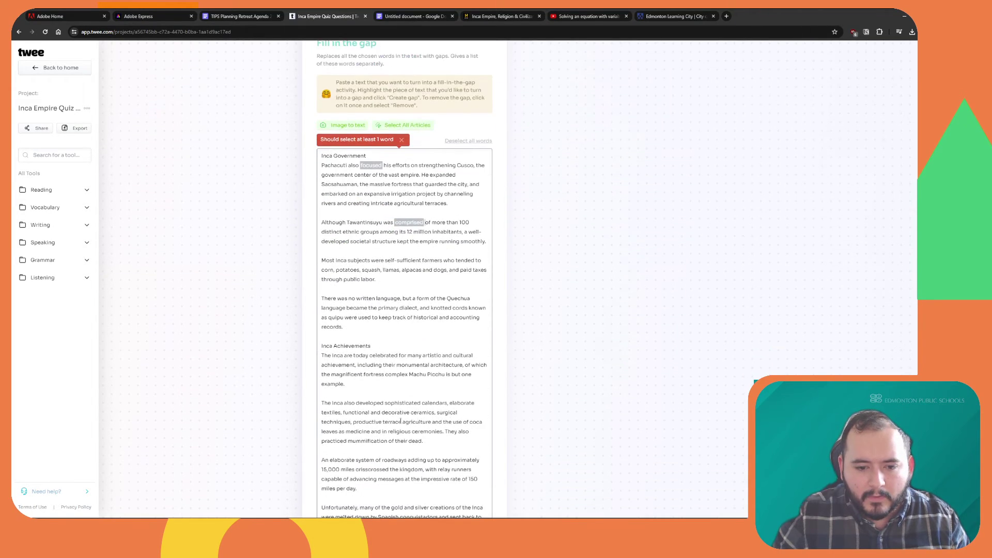
double_click(384, 356)
click(385, 377)
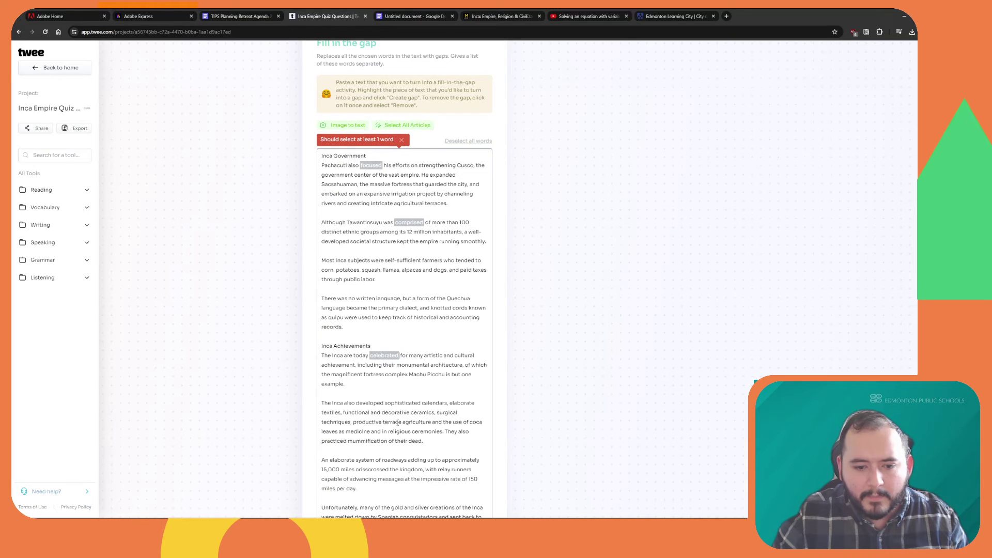
double_click(412, 422)
click(419, 441)
scroll(414, 403, down, 3)
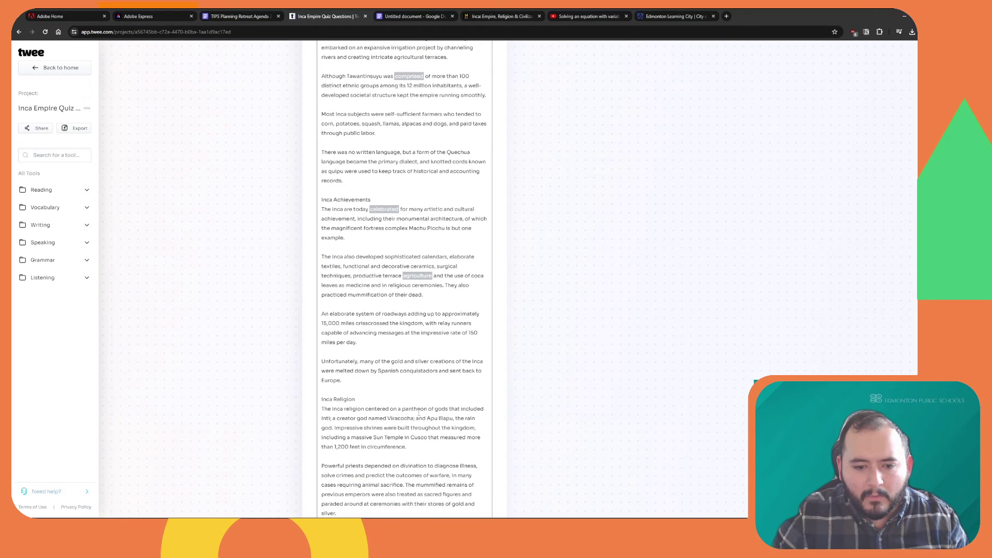
double_click(399, 418)
click(399, 436)
scroll(403, 445, down, 3)
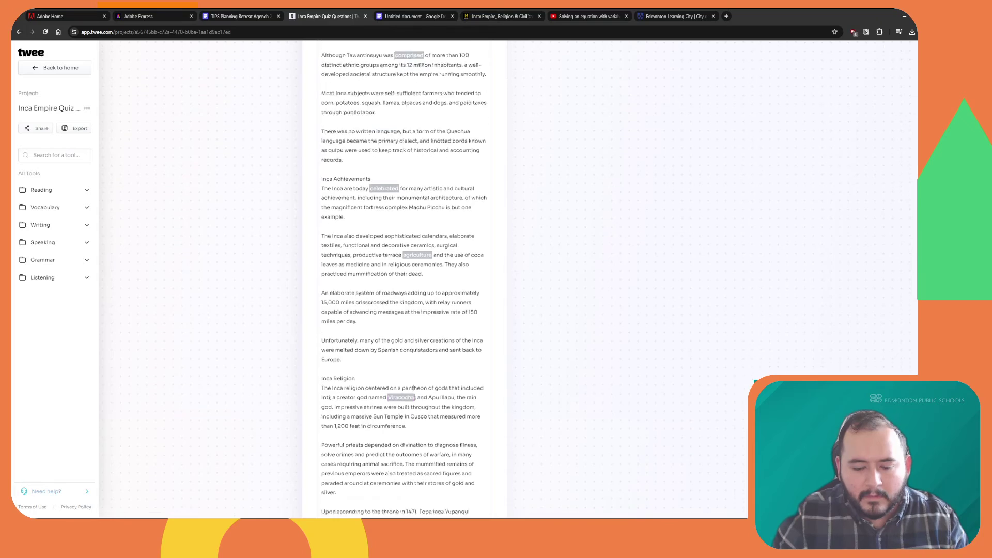
Step: Generate the gap worksheet and check its answer key: focused, comprised, celebrated, agriculture, Viracocha
click(405, 459)
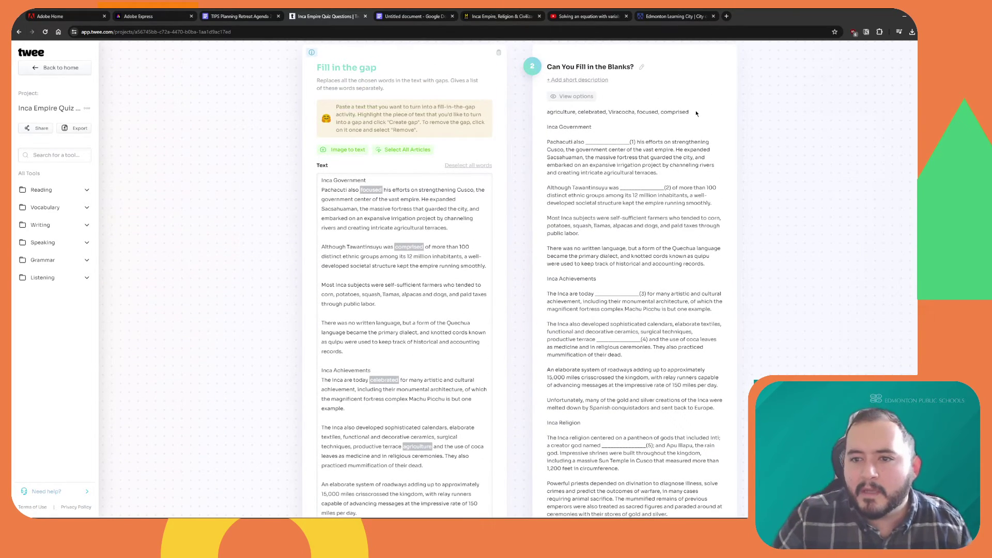
drag(693, 114, 543, 112)
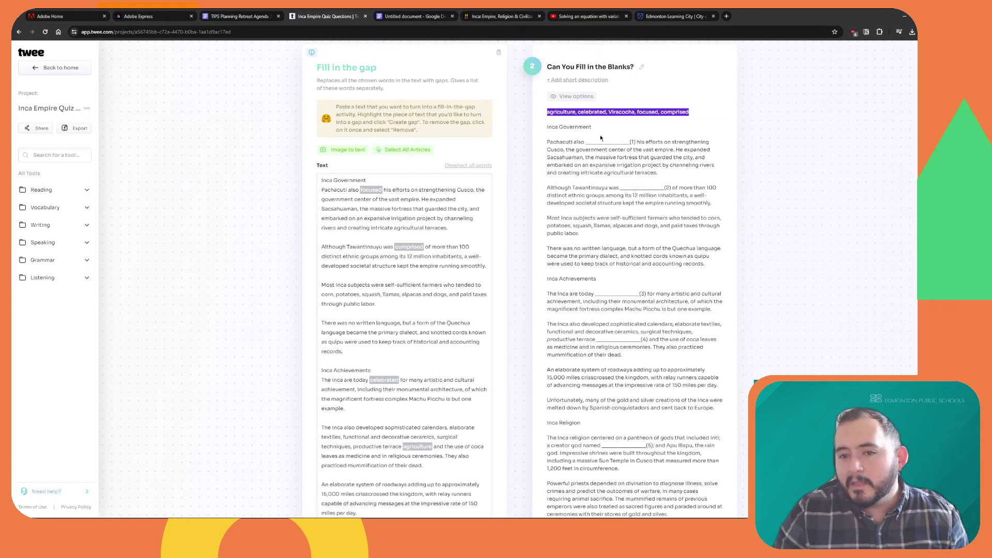
click(612, 150)
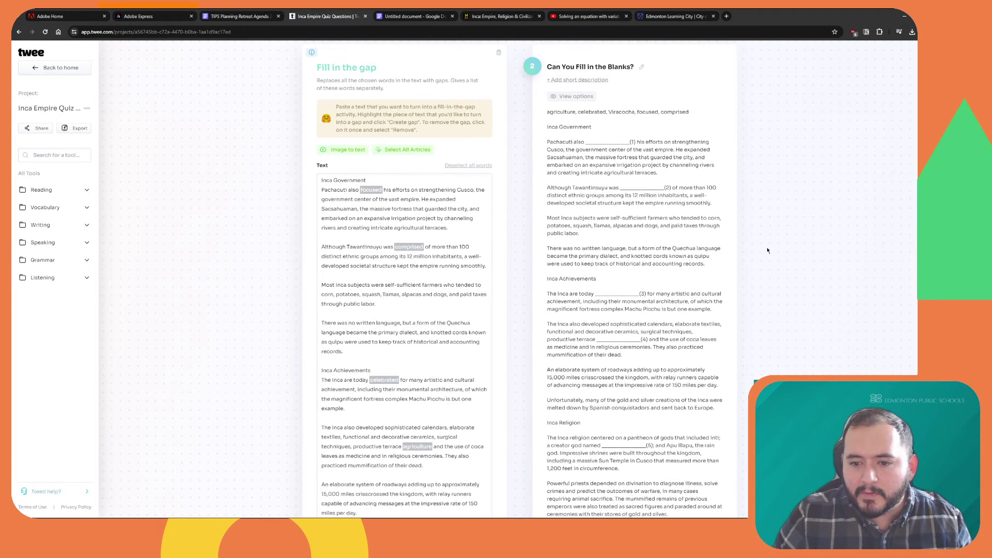
scroll(768, 251, down, 4)
scroll(747, 248, down, 2)
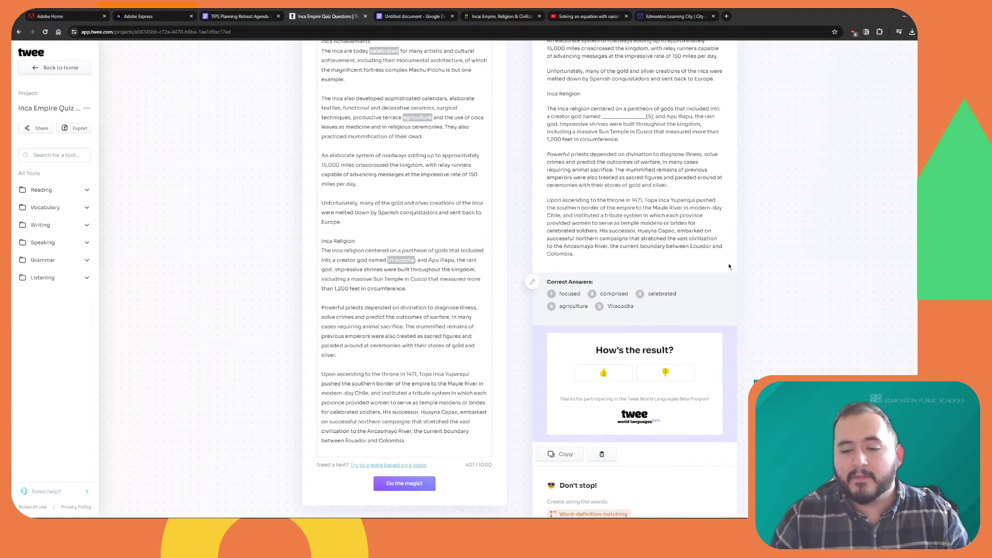
scroll(759, 342, down, 4)
scroll(759, 341, up, 4)
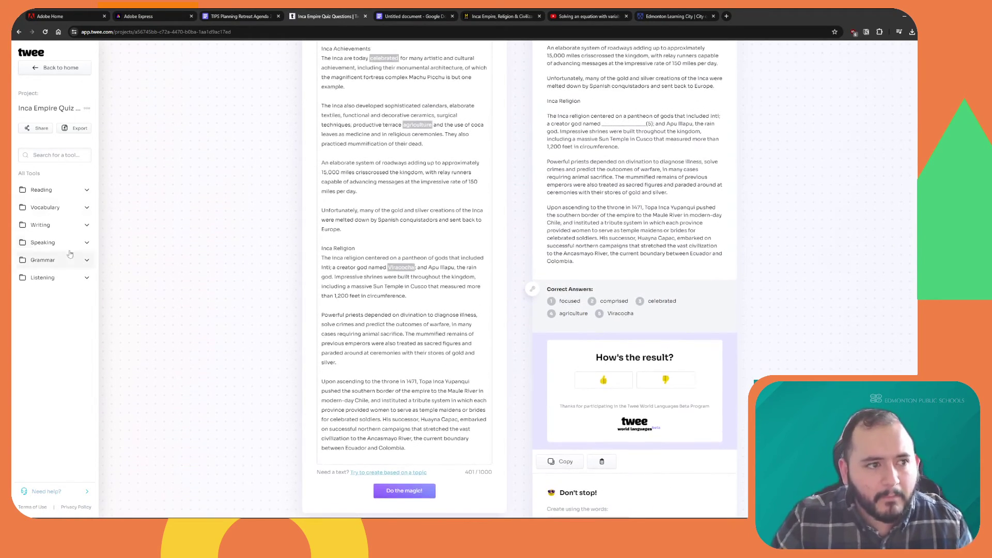
Step: Return to Twee's home page, then copy the URL of the YouTube equation-solving video
click(58, 72)
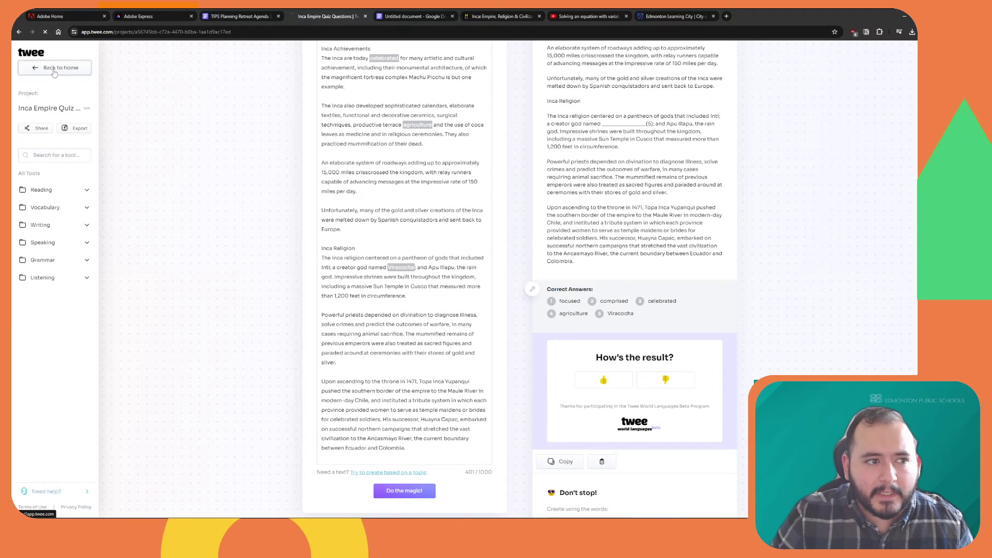
click(584, 16)
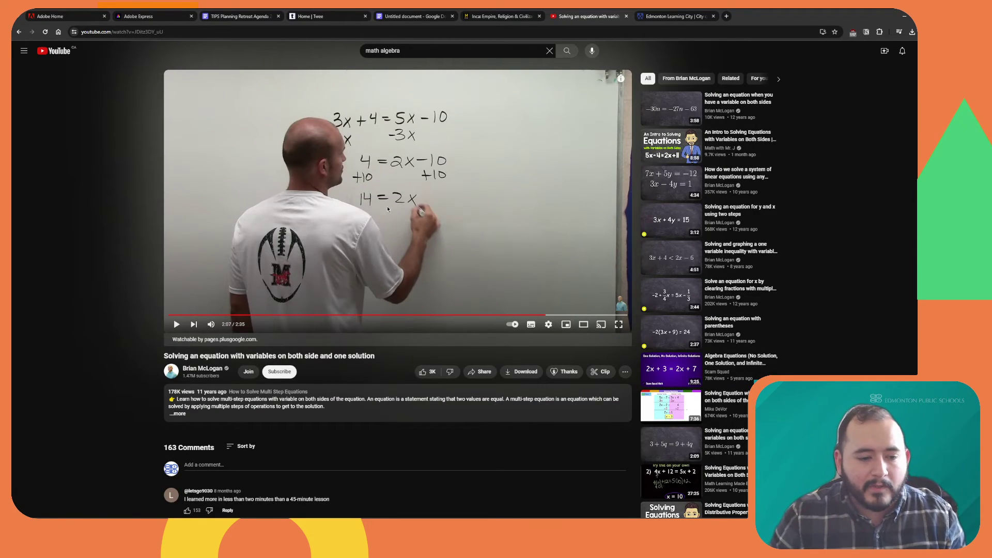
right_click(360, 198)
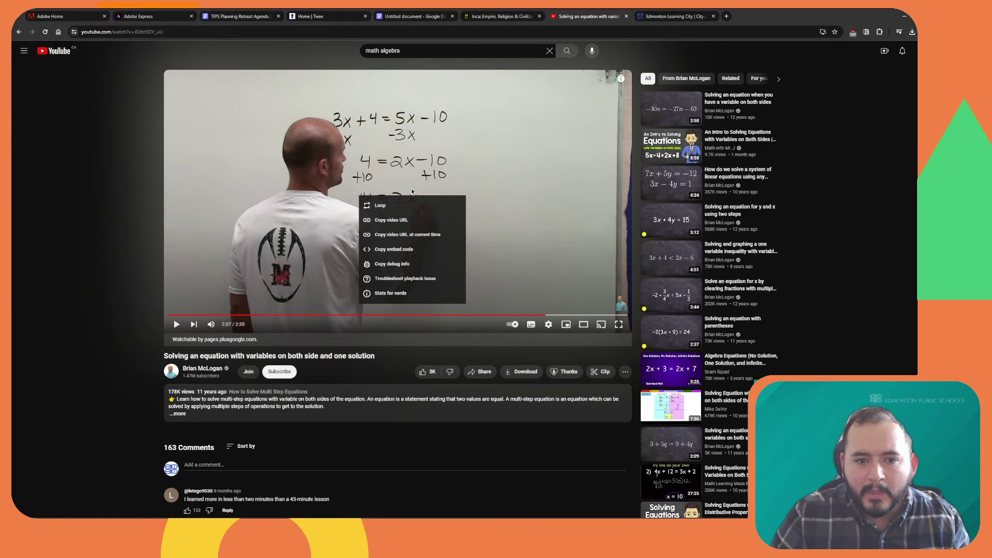
click(403, 220)
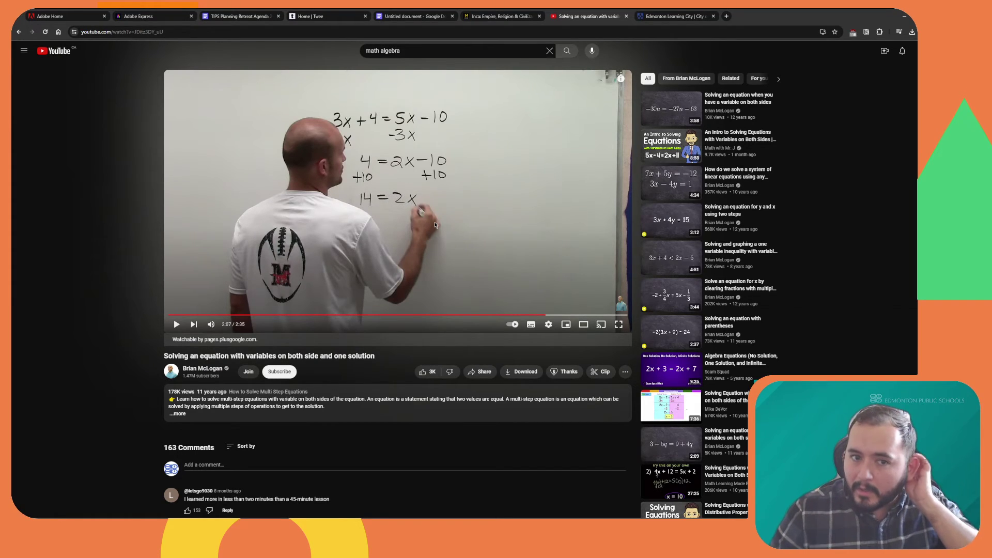
Step: From the Twee home page, start the Audio & Video Question Creator with the pasted YouTube link
click(329, 16)
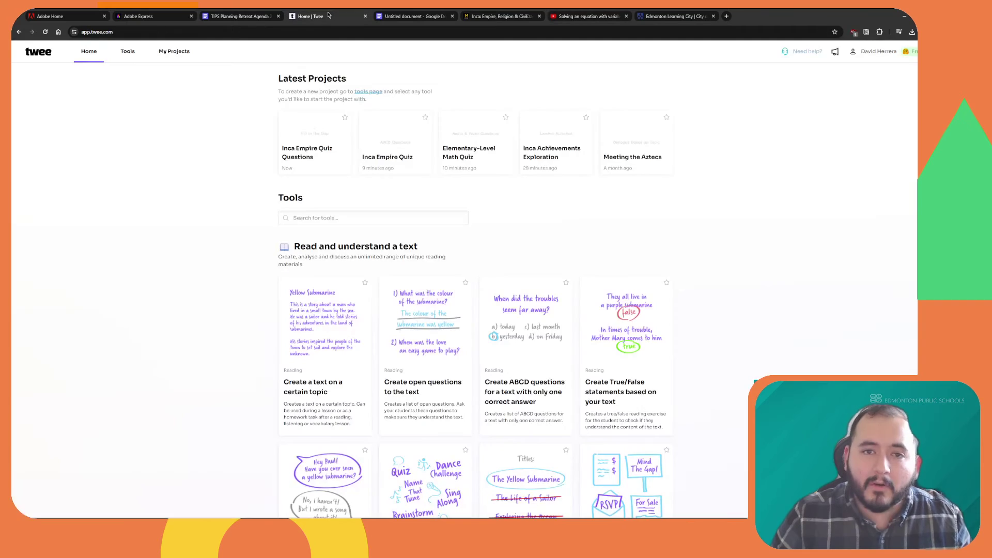
scroll(540, 243, down, 13)
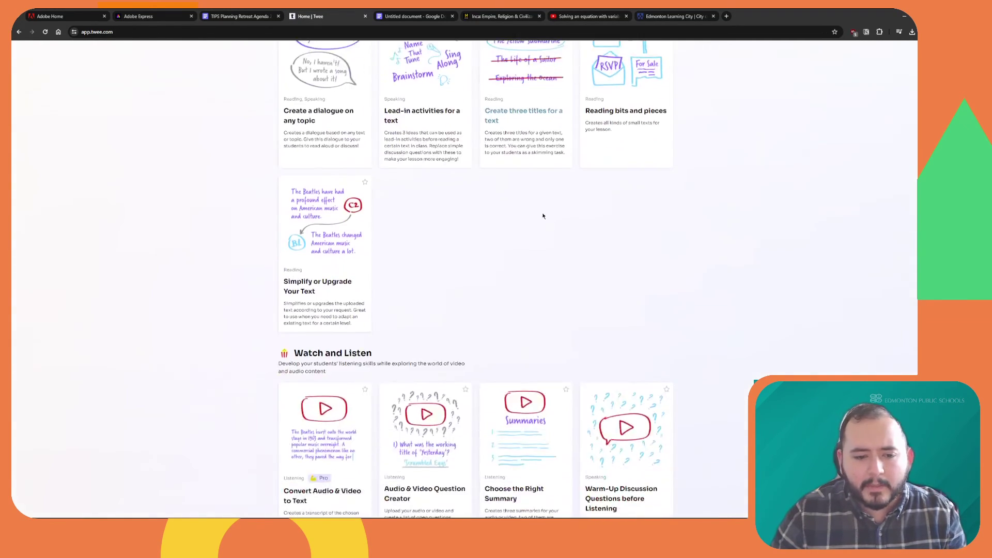
scroll(524, 301, up, 2)
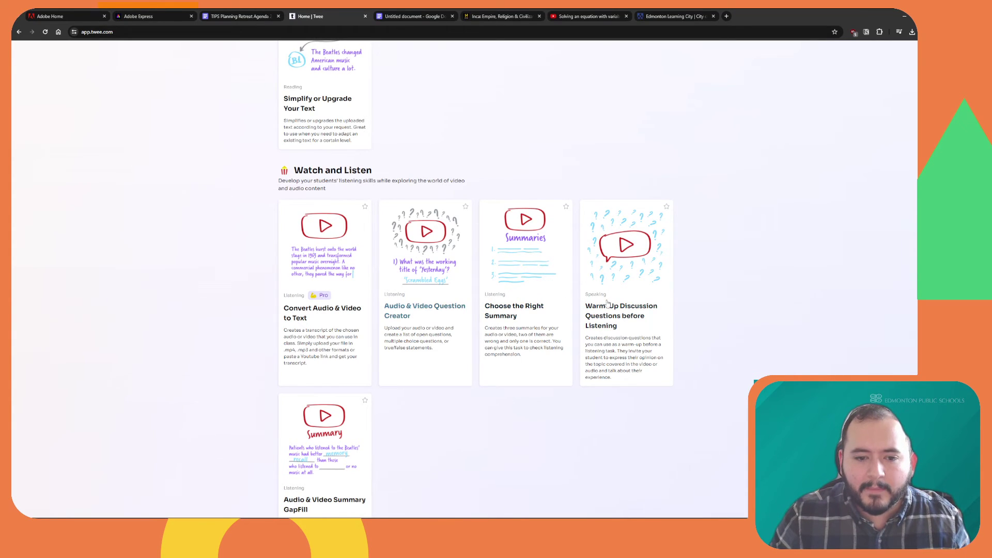
click(421, 310)
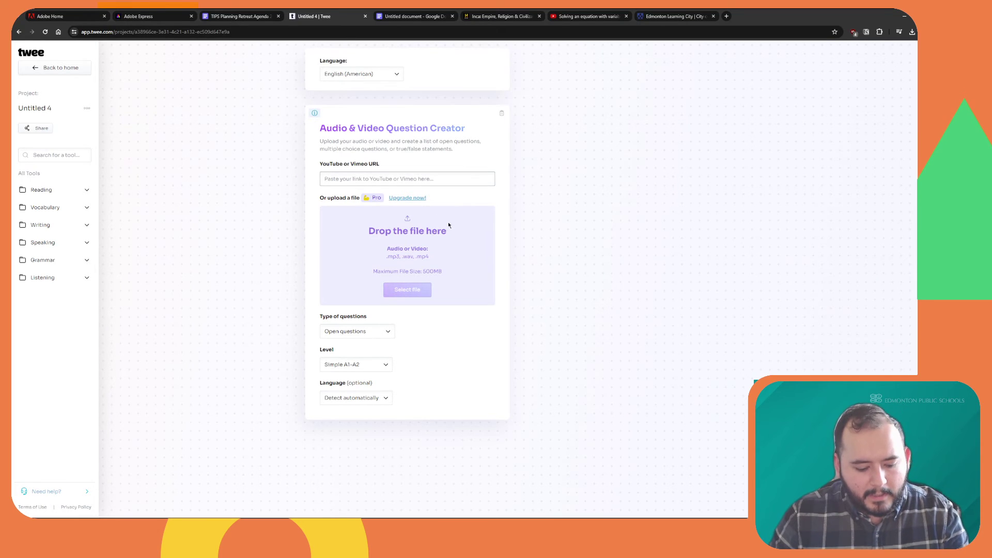
click(423, 179)
key(ctrl+v)
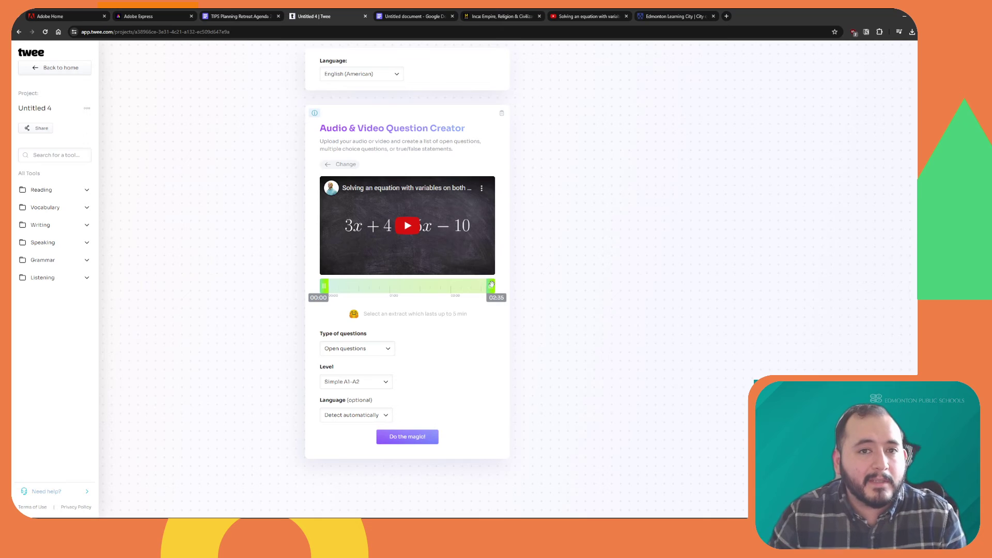
mouse_move(491, 286)
mouse_down()
mouse_move(445, 286)
mouse_move(490, 286)
mouse_up()
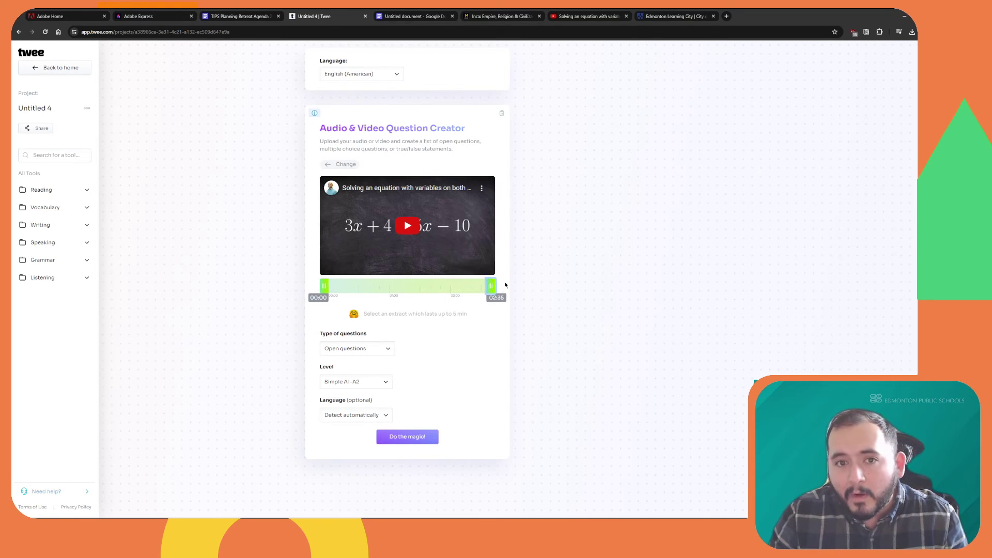
Step: Choose ABCD questions, Simple A1-A2 level and automatic language, then generate the questions
click(366, 348)
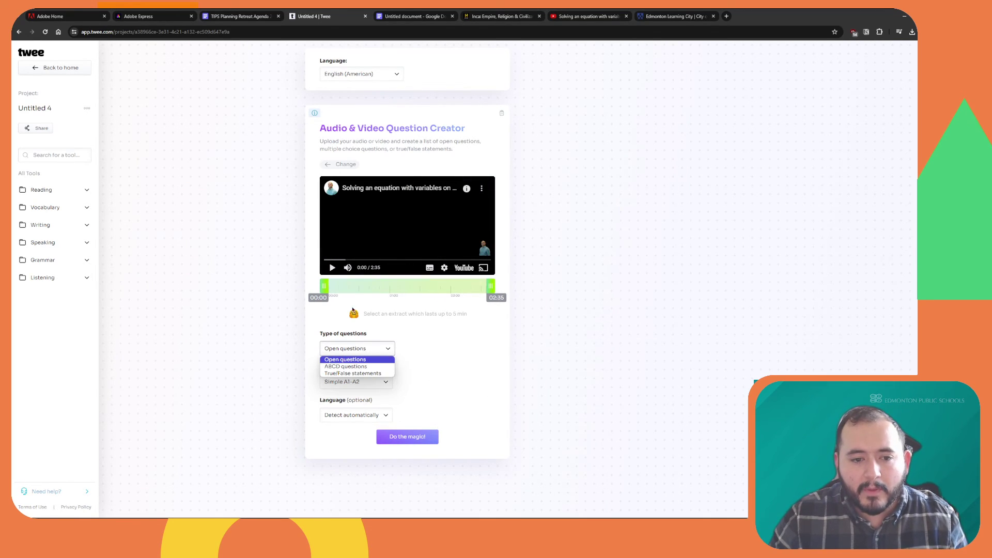
click(373, 367)
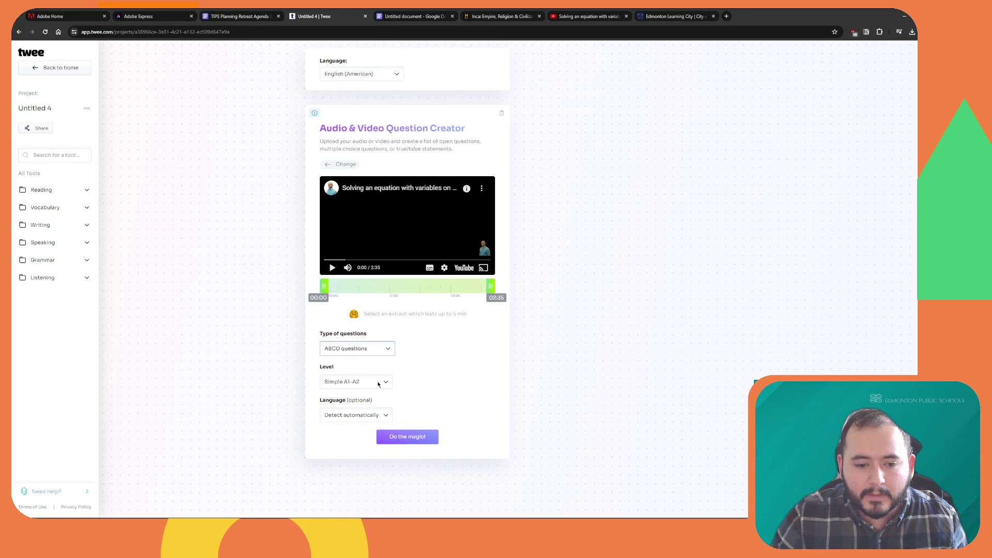
click(379, 384)
click(362, 431)
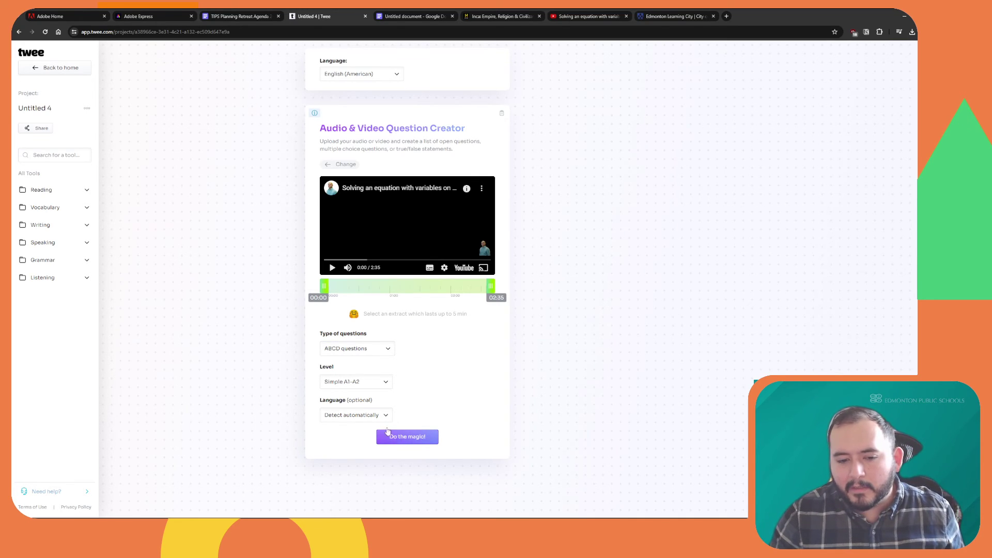
click(387, 417)
click(429, 399)
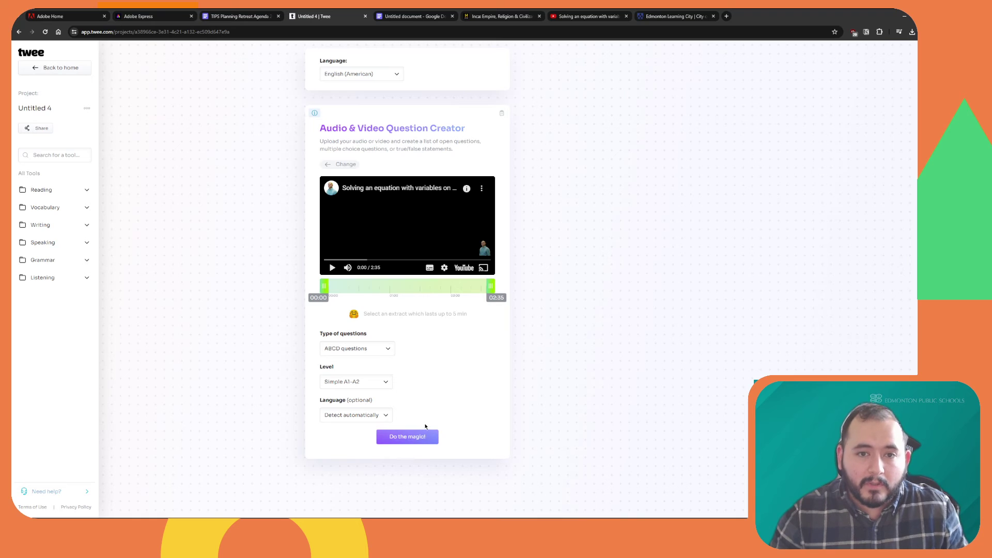
click(417, 437)
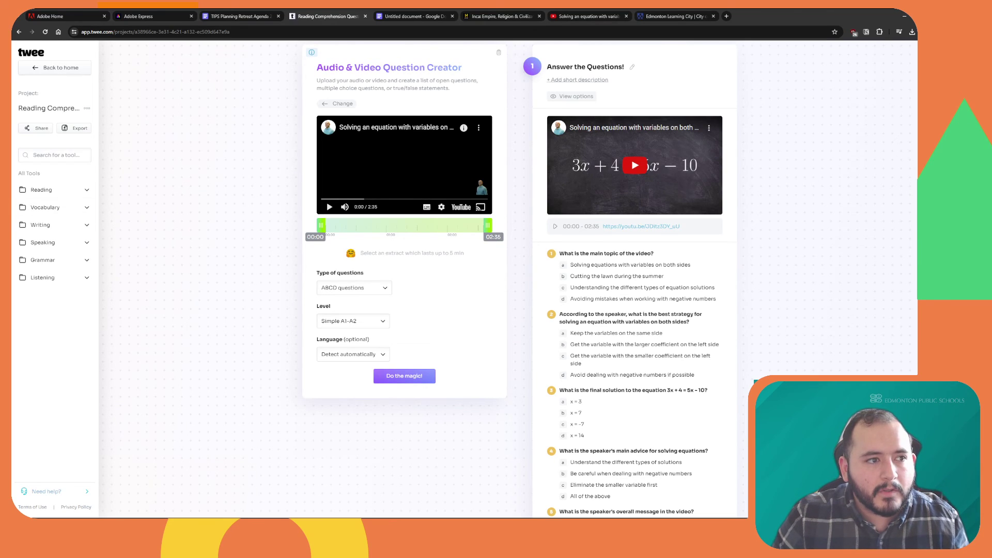
click(61, 69)
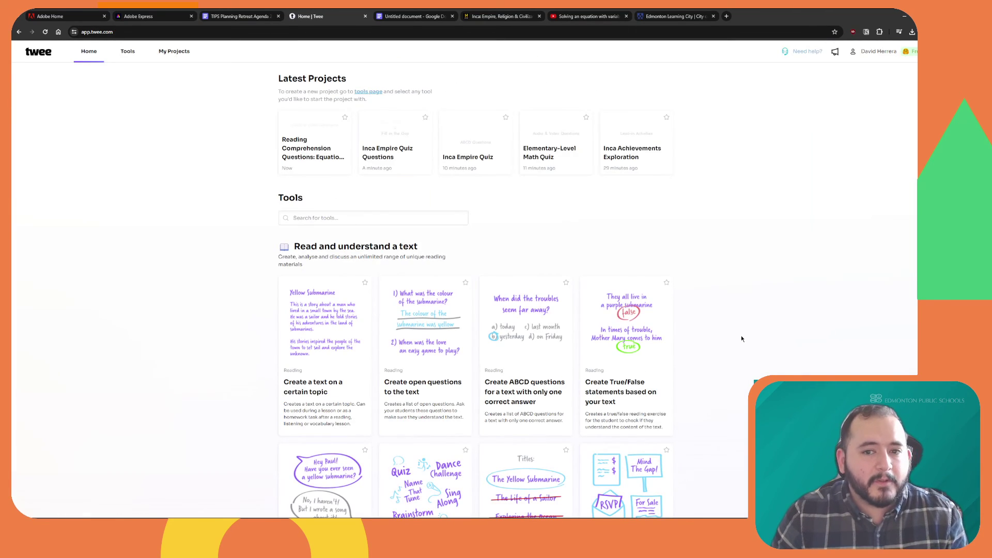
scroll(737, 311, down, 20)
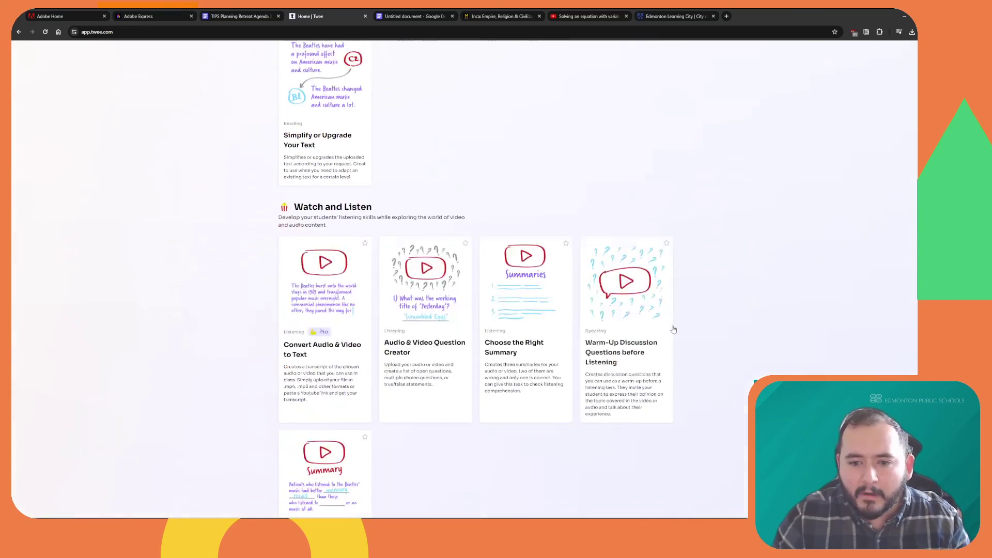
scroll(676, 296, down, 12)
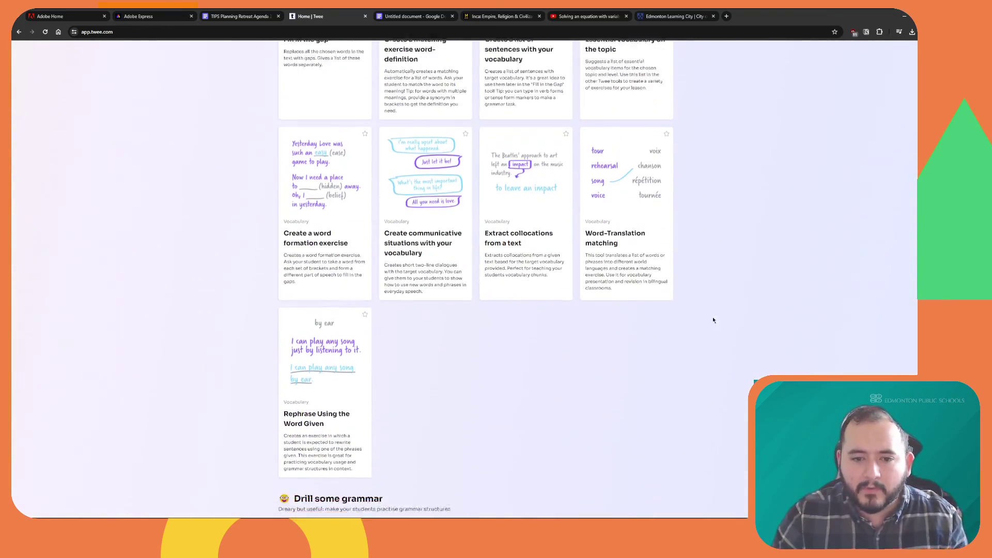
scroll(701, 375, down, 3)
scroll(695, 330, up, 15)
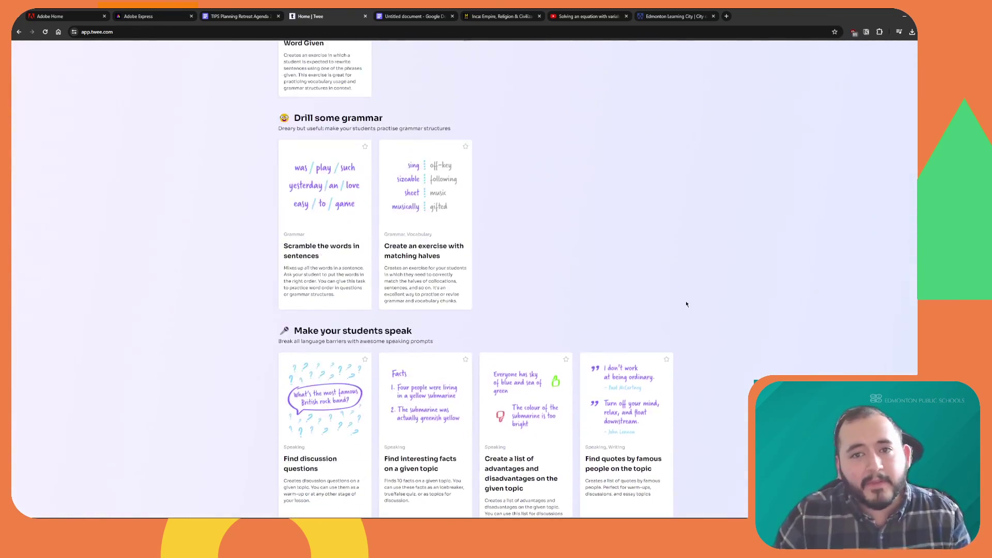
scroll(701, 317, up, 15)
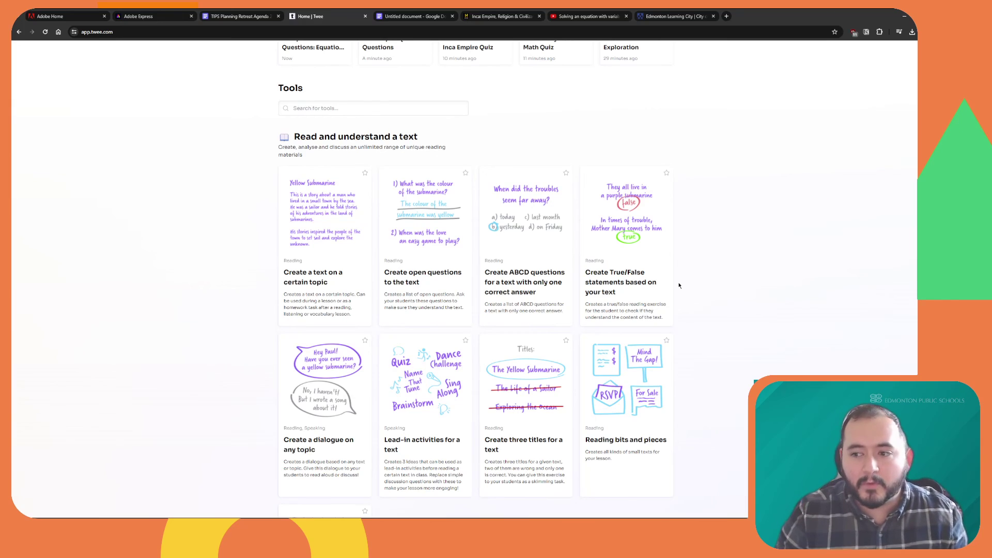
scroll(825, 330, up, 3)
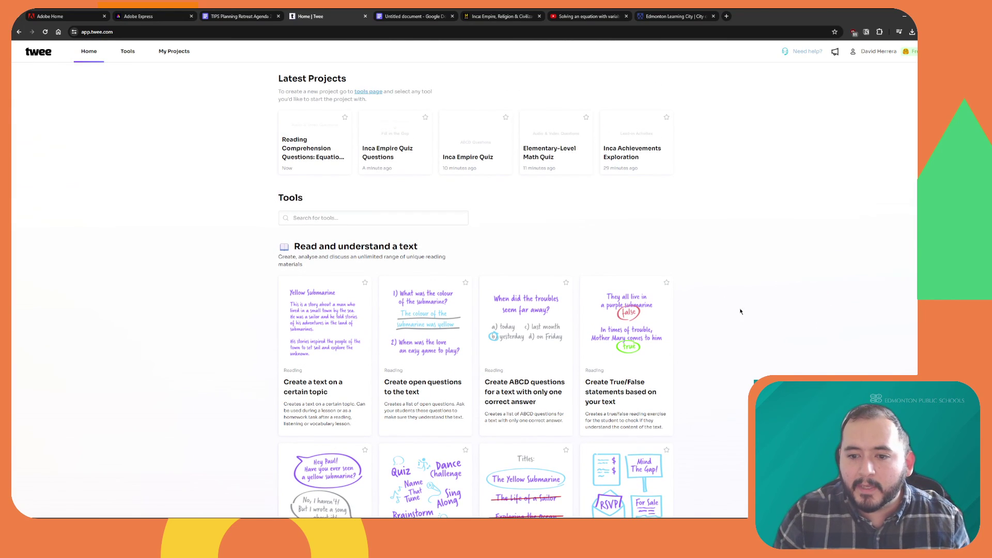